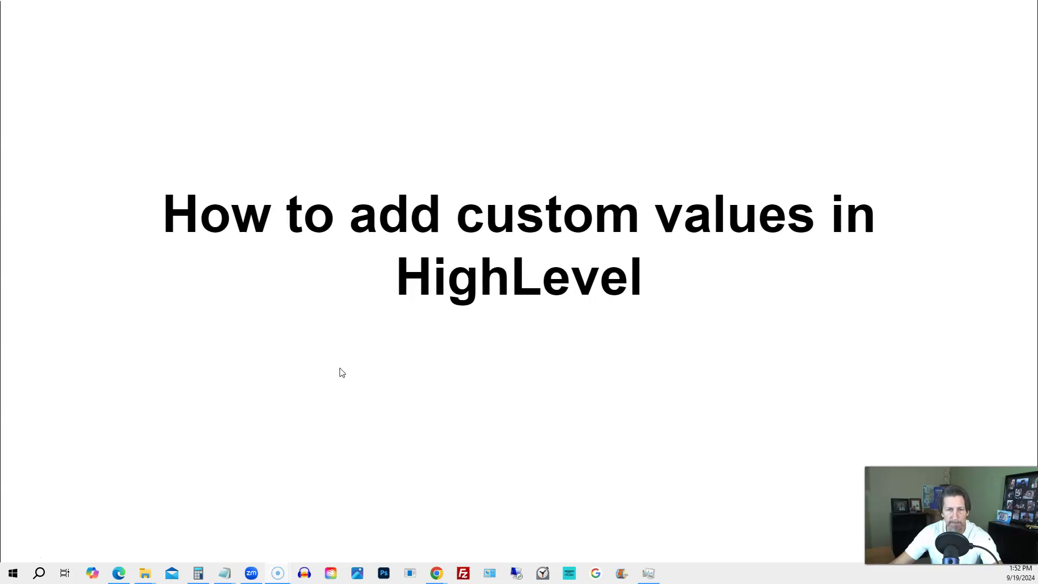
Advance from the title slide to the agenda slide listing the three questions
key("Right")
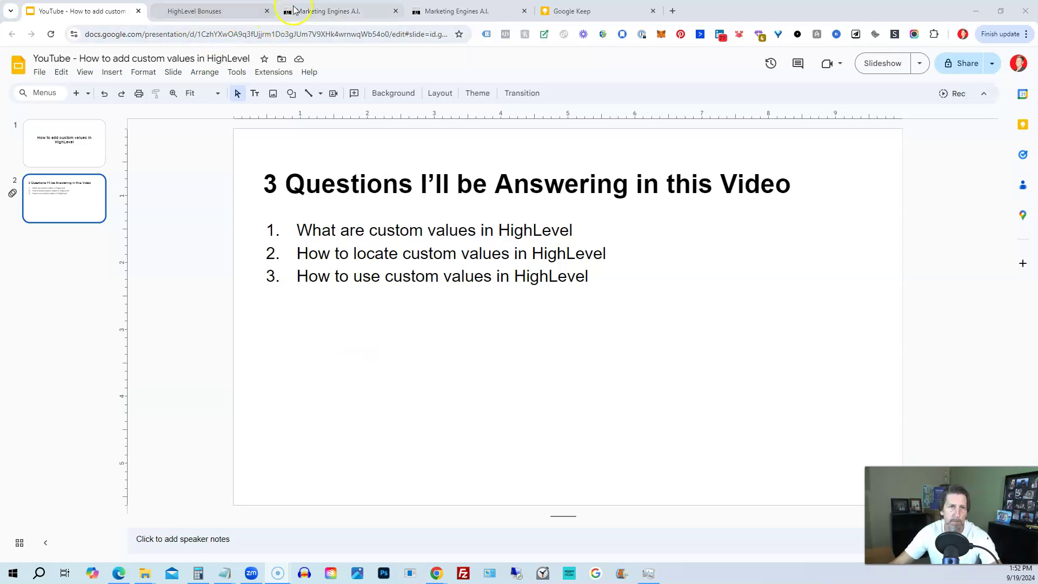
In the Marketing Engines A.I. account, open Settings > Custom Values and start a new custom value
left_click(294, 11)
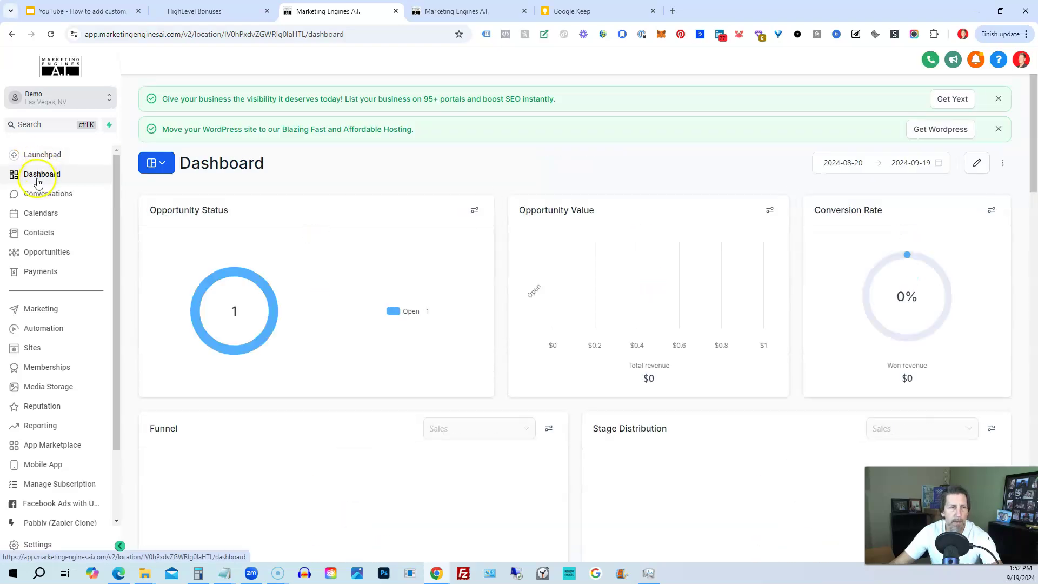
left_click(37, 545)
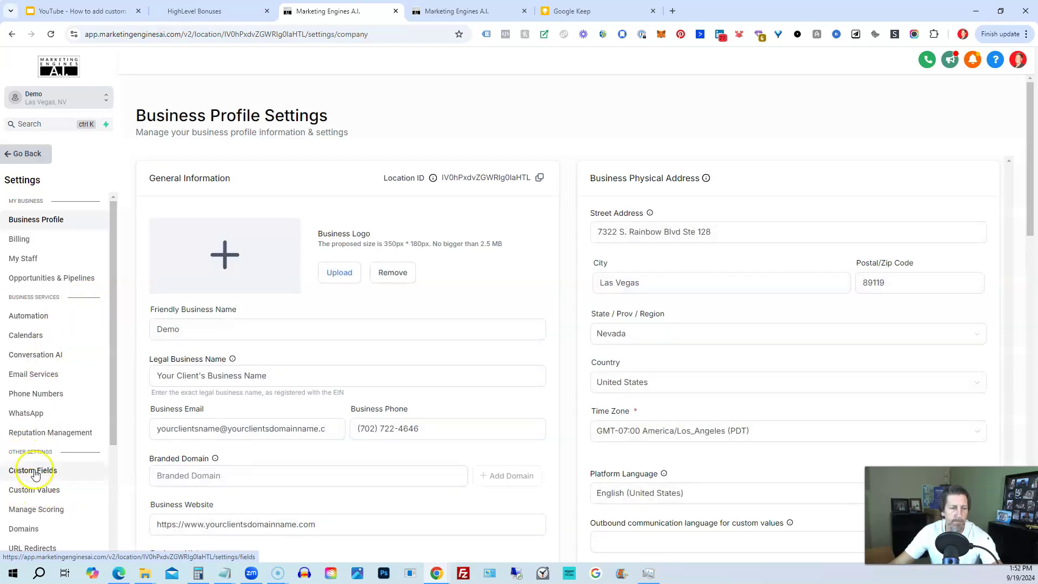
left_click(32, 489)
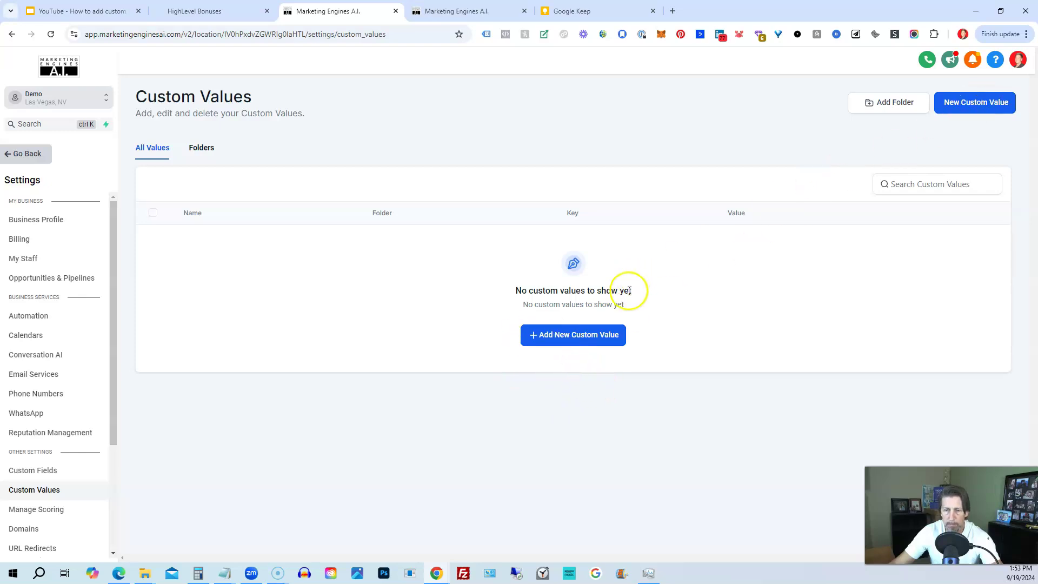
left_click(598, 335)
left_click(483, 281)
type("Website UR")
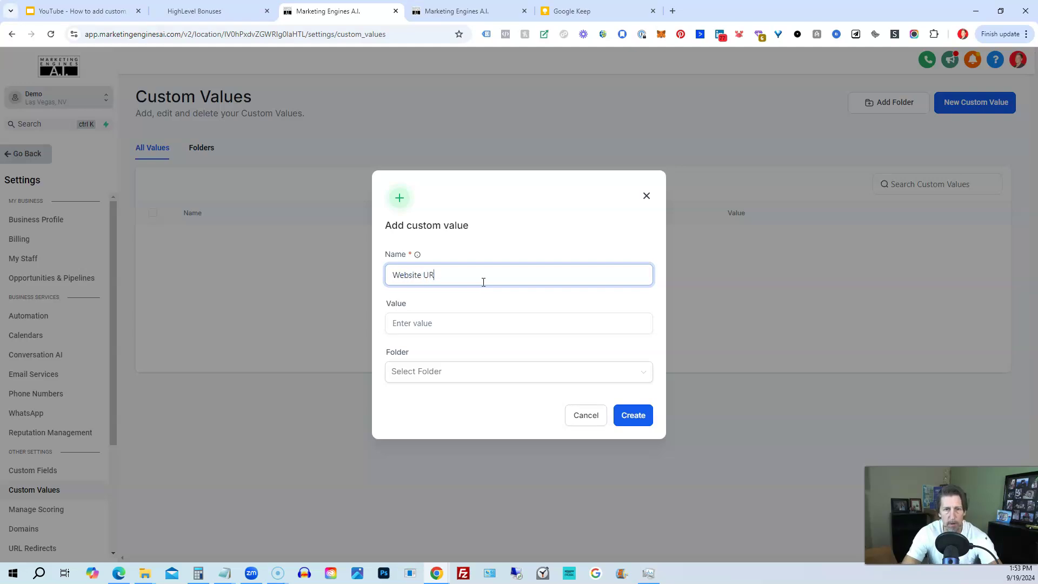
type("L")
left_click(478, 313)
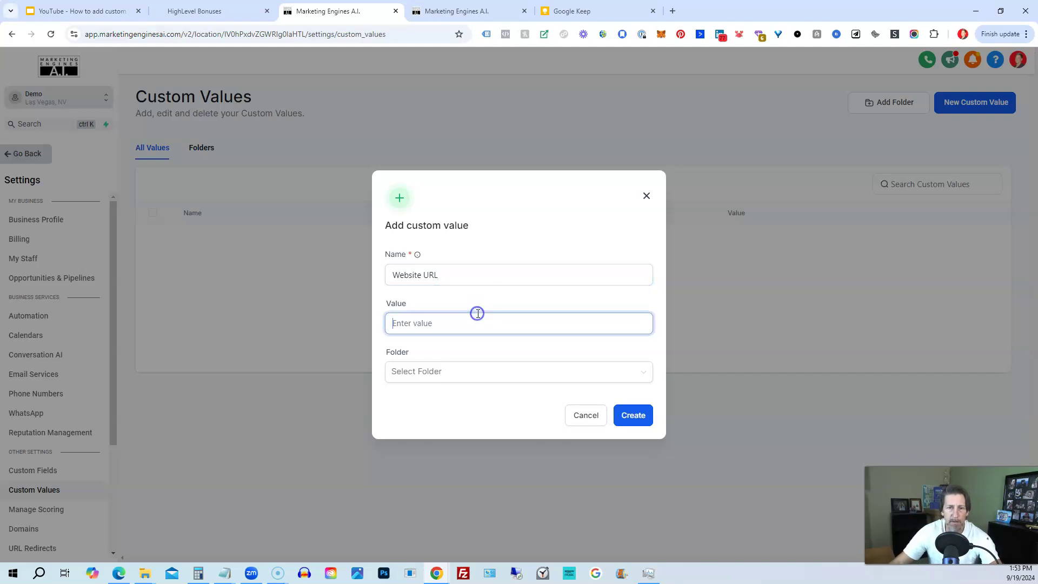
type("https://websitedomainname.com")
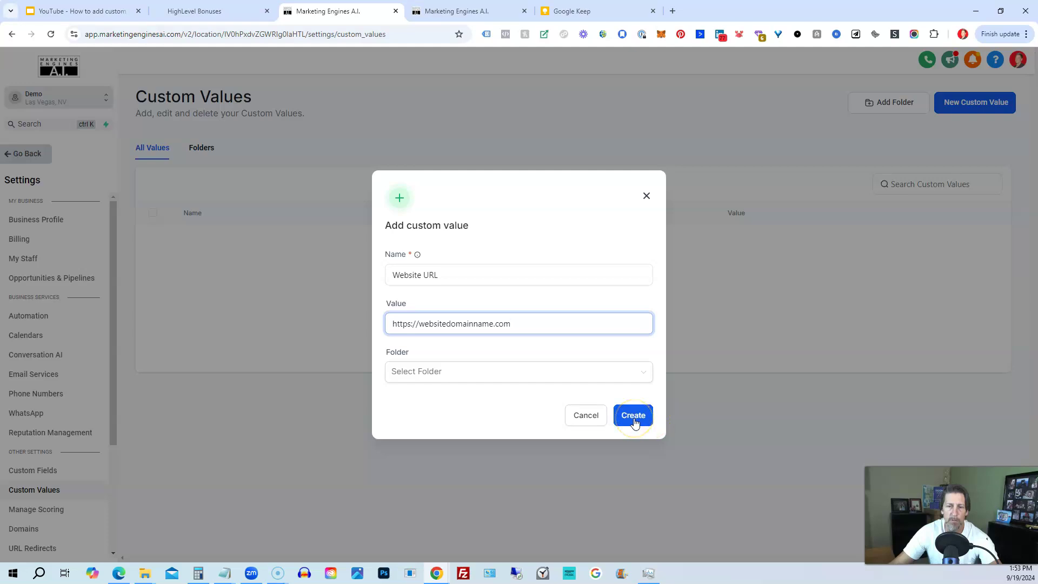
left_click(635, 419)
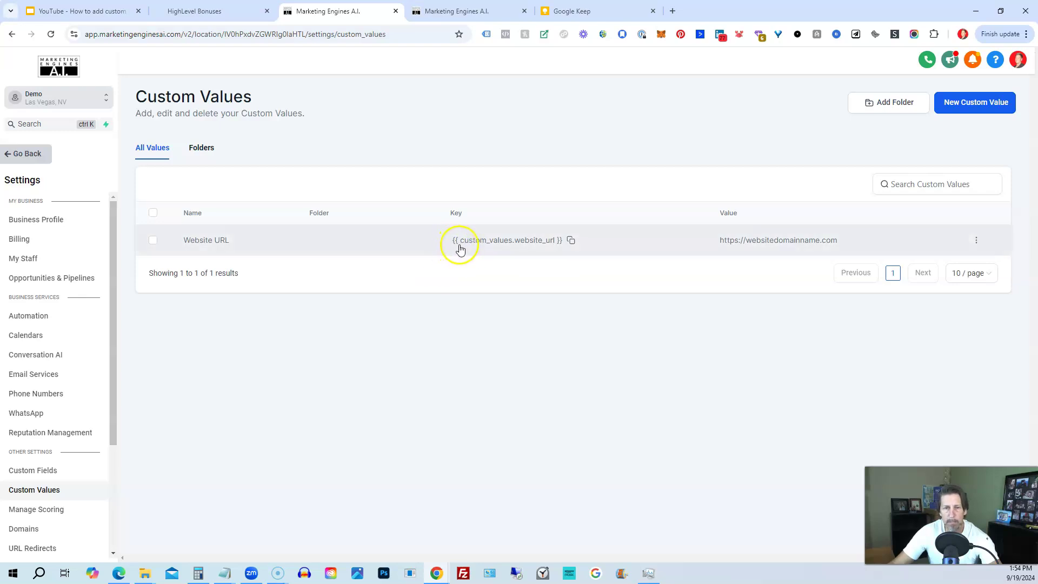
Copy the Website URL key, then review its edit form and cancel without changes
left_click(571, 242)
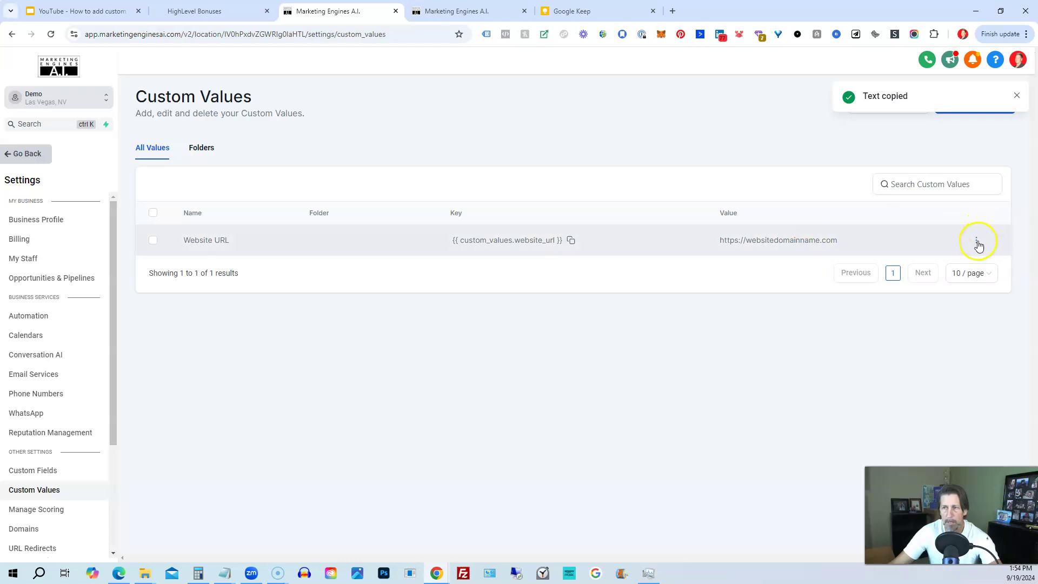
left_click(978, 243)
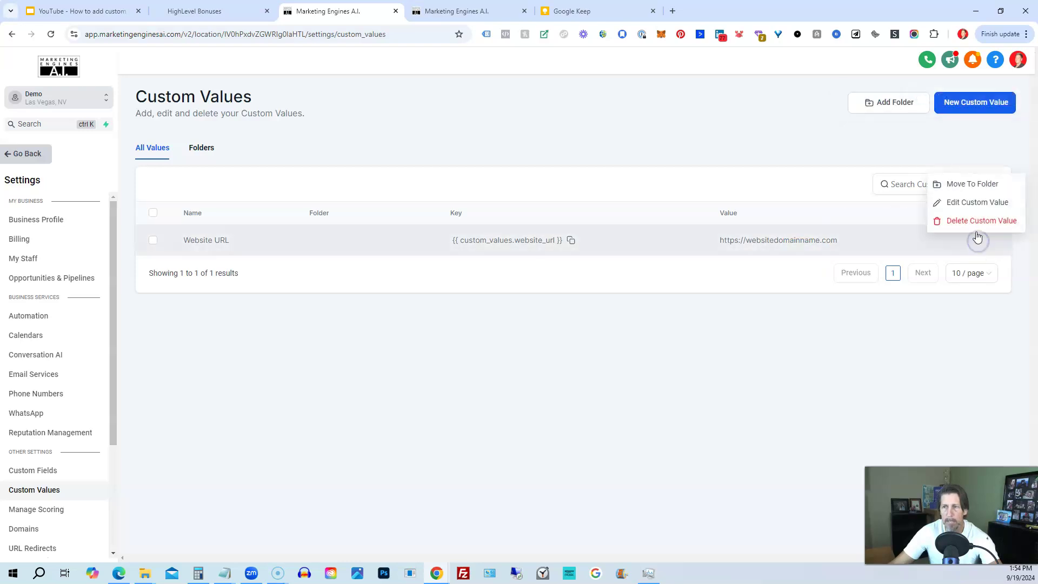
left_click(964, 202)
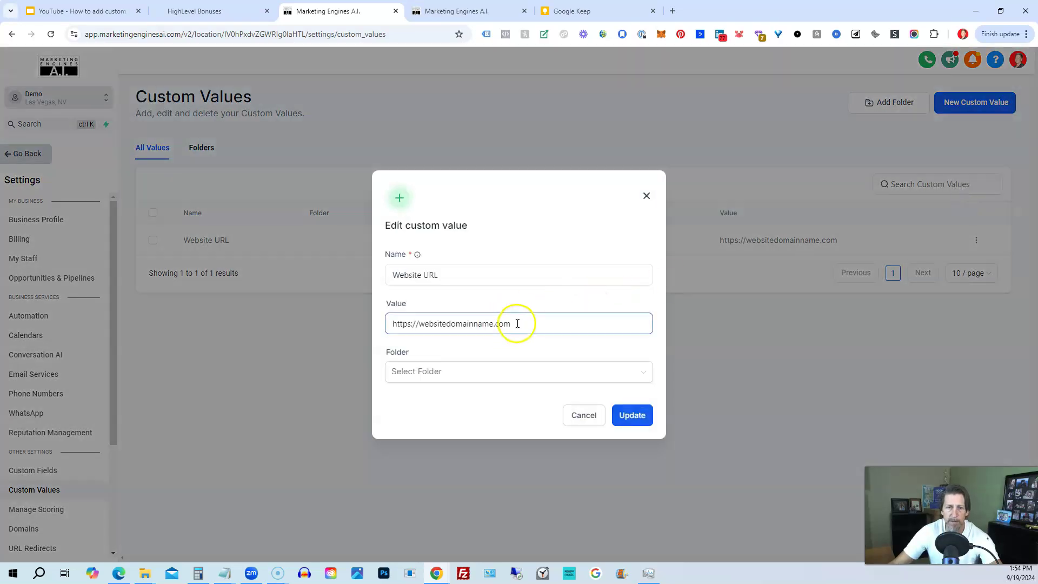
left_click_drag(524, 322, 353, 333)
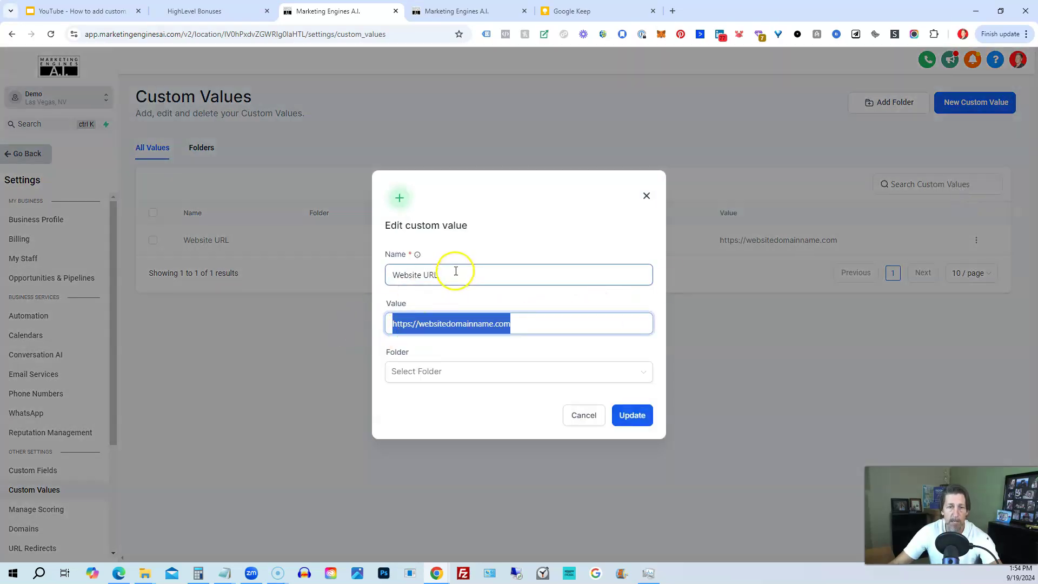
left_click_drag(454, 273, 392, 297)
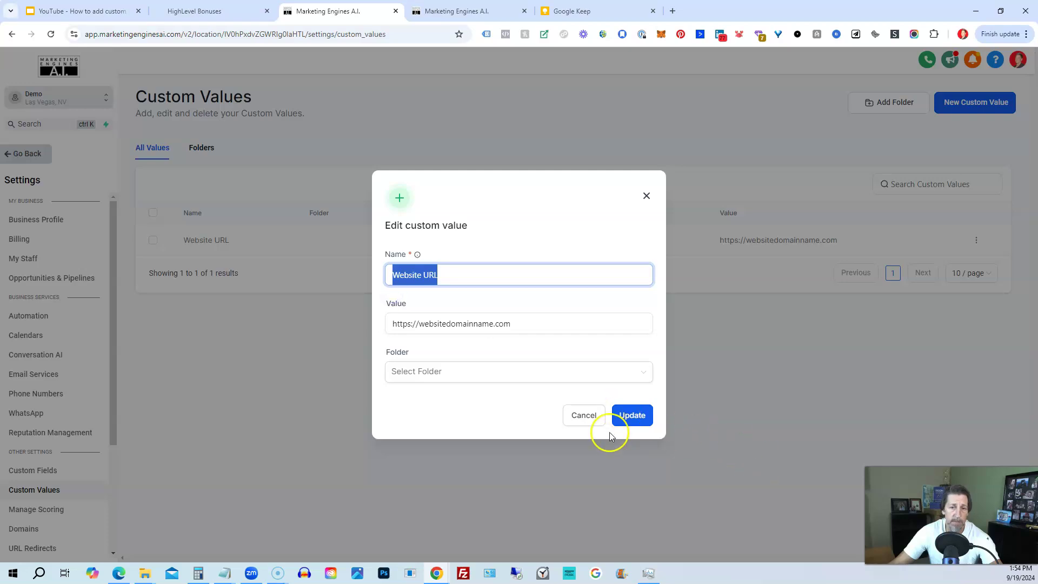
left_click(580, 414)
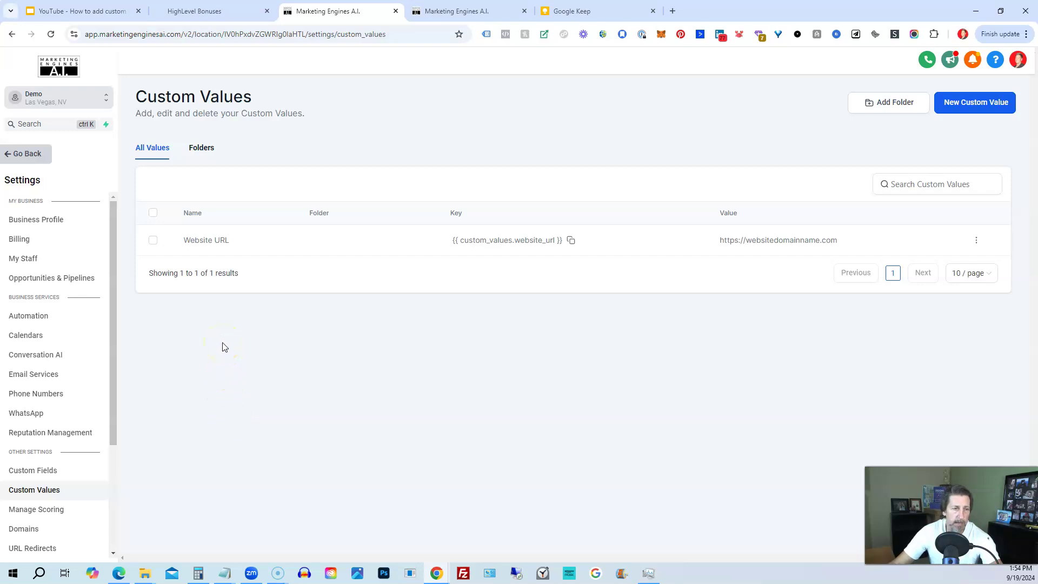
Return to the dashboard and start a blank workflow under Automation
left_click(27, 151)
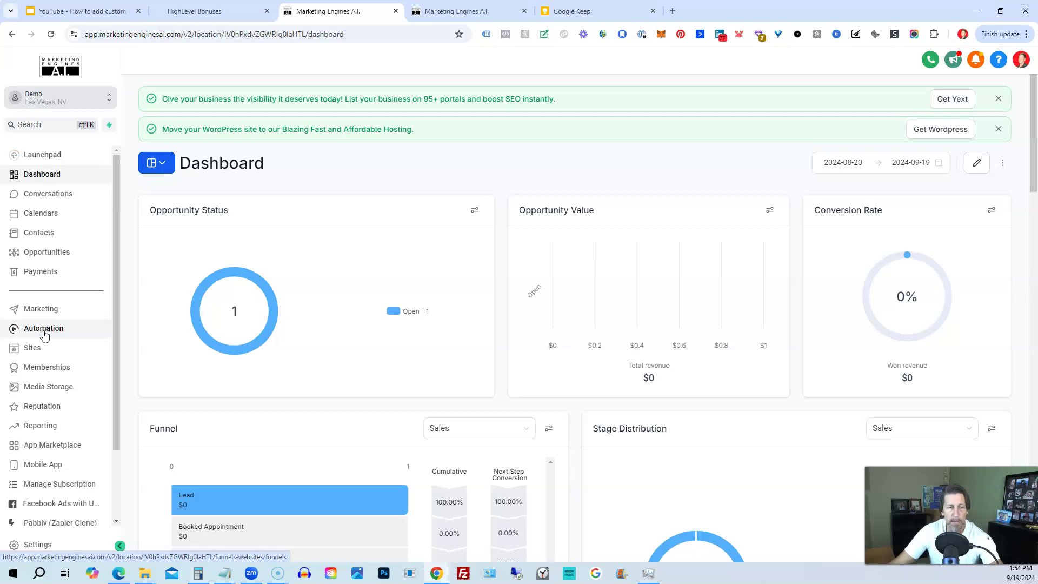
left_click(40, 352)
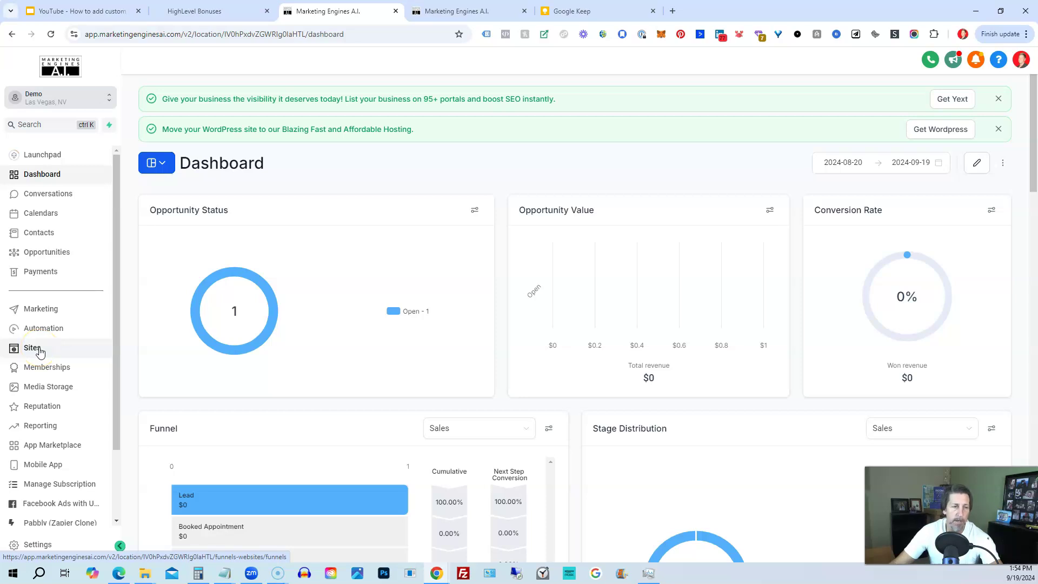
left_click(40, 328)
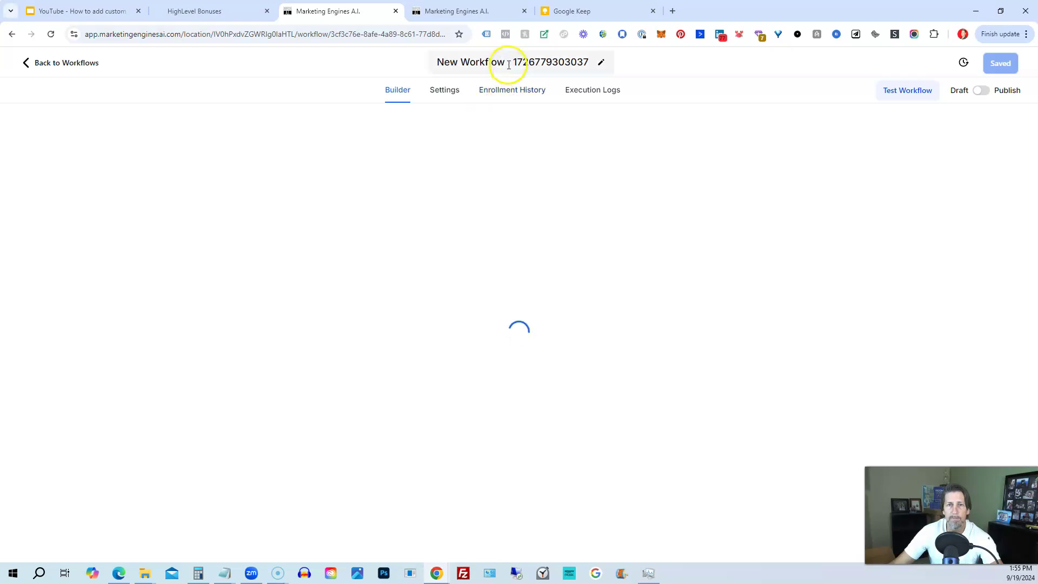
Replace the default workflow title with 'Custom Value Example'
left_click(510, 62)
triple_click(510, 63)
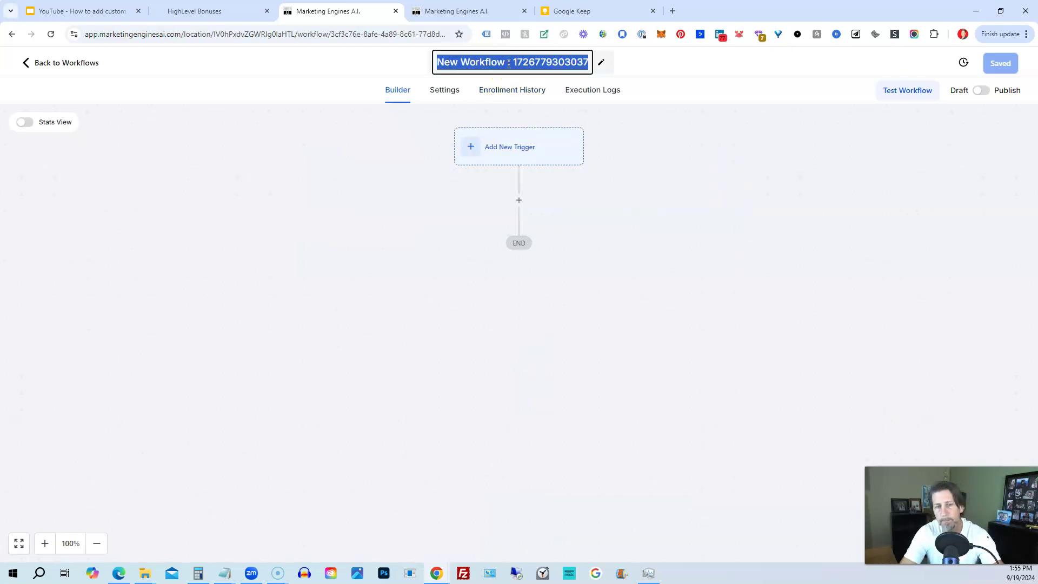
type("Custom Value Example")
left_click(649, 166)
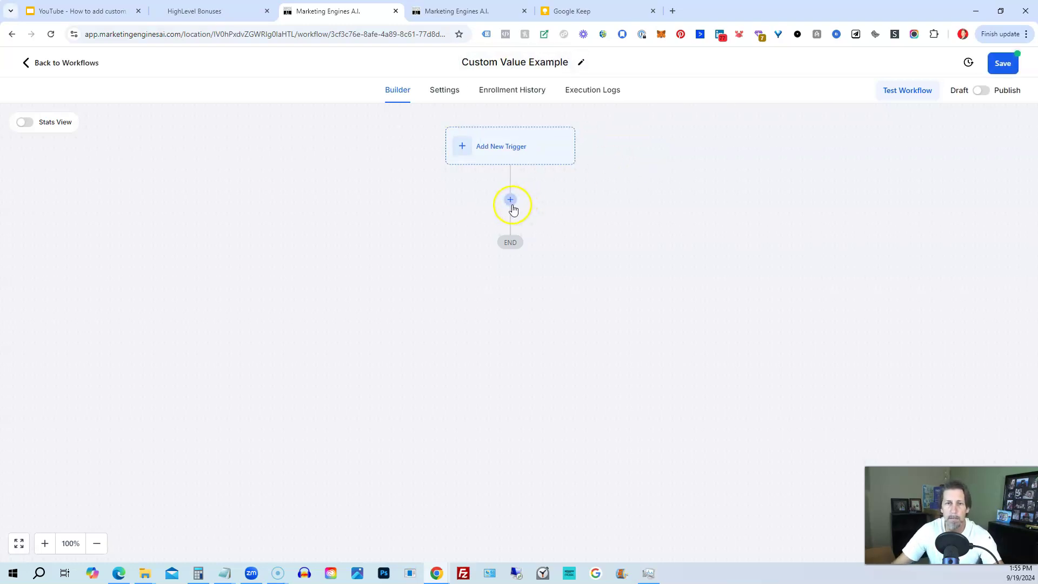
left_click(512, 206)
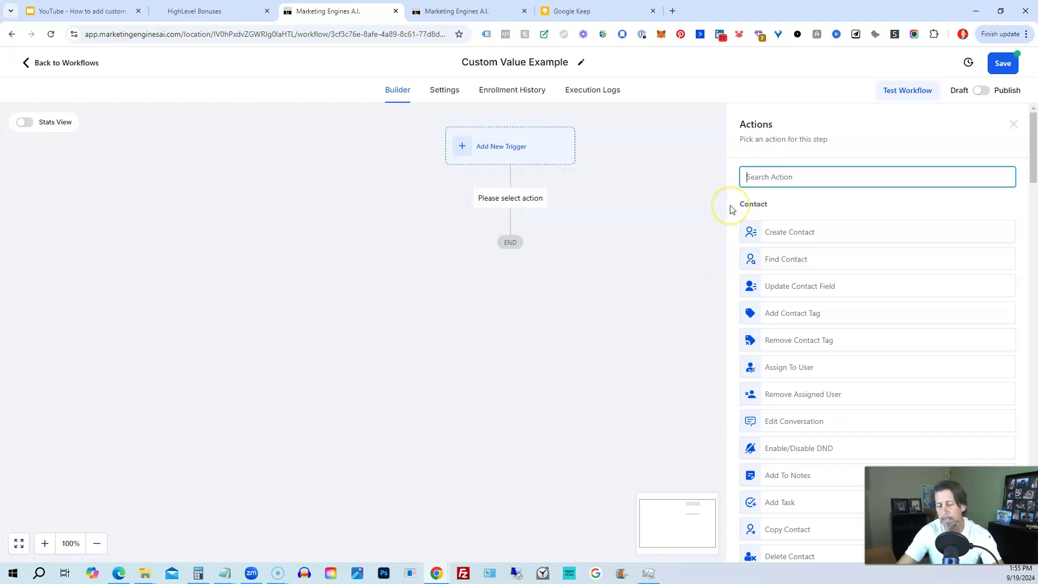
type("email")
left_click(775, 227)
left_click(788, 256)
left_click(811, 288)
scroll(782, 289, "down", 1)
left_click(781, 272)
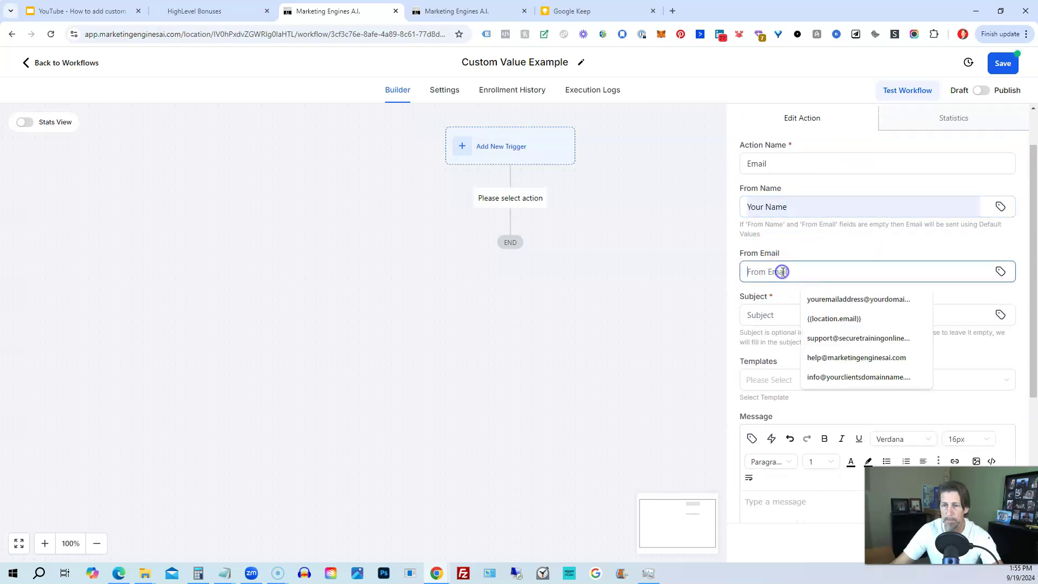
left_click(862, 300)
scroll(777, 218, "down", 1)
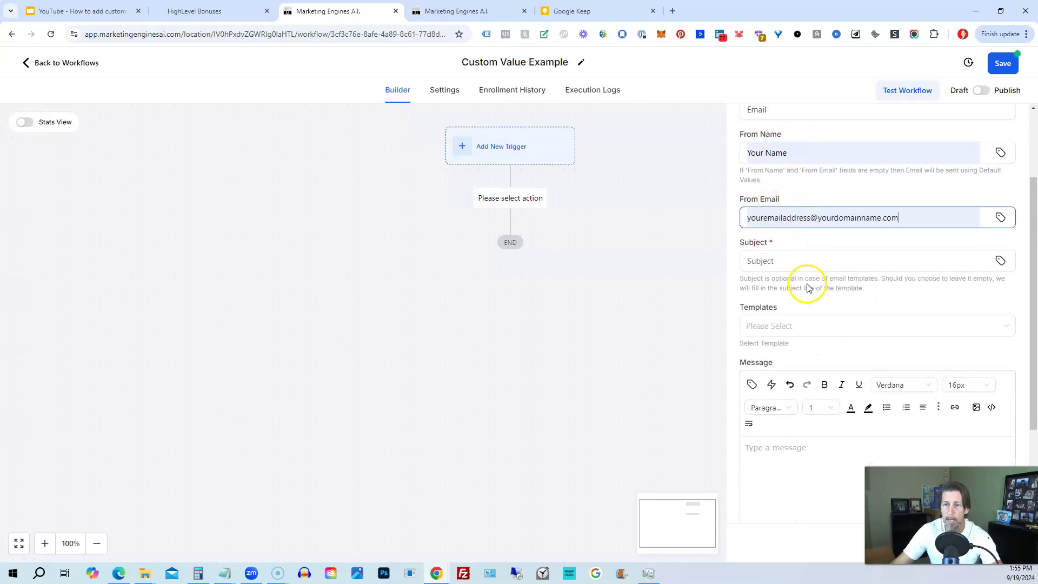
left_click(788, 260)
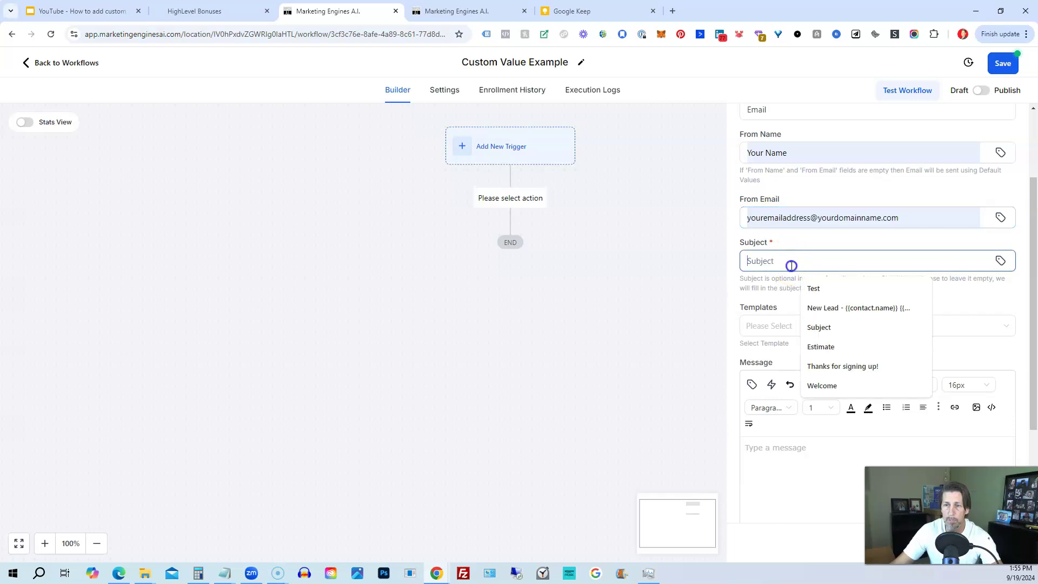
left_click(809, 289)
scroll(738, 317, "down", 2)
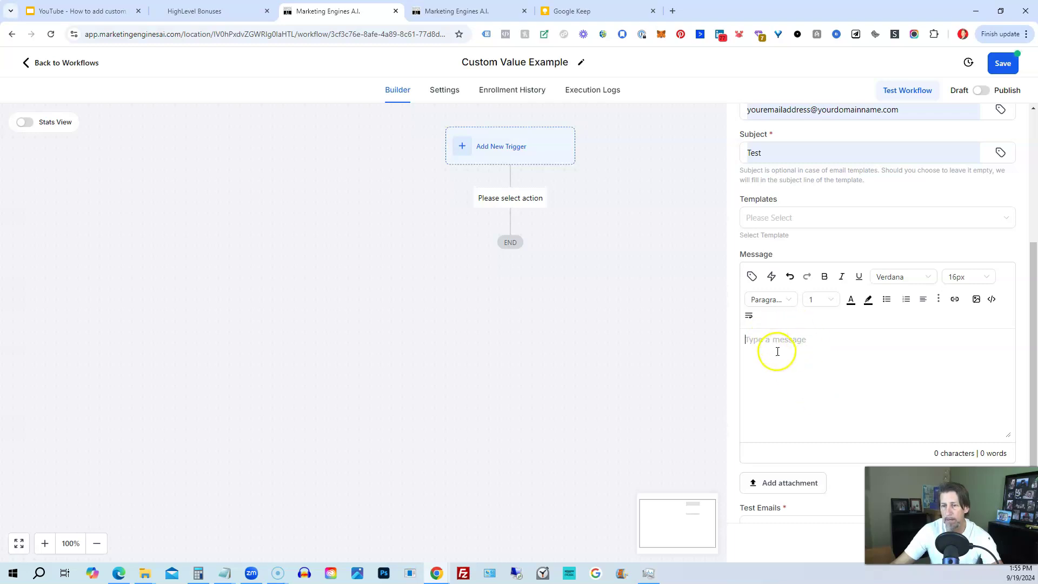
Insert the Website URL custom value into the email's message body
left_click(752, 278)
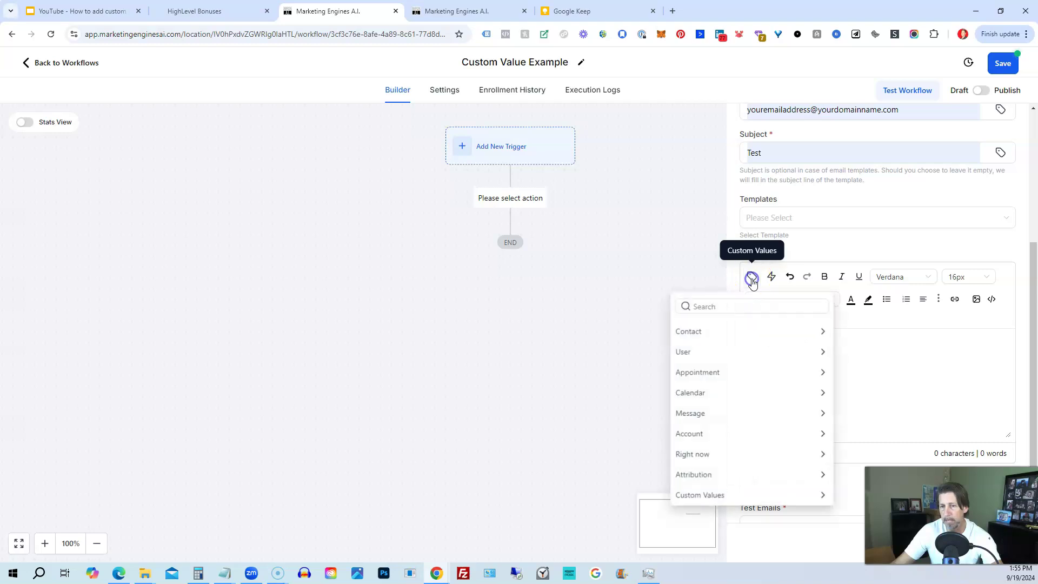
left_click(695, 339)
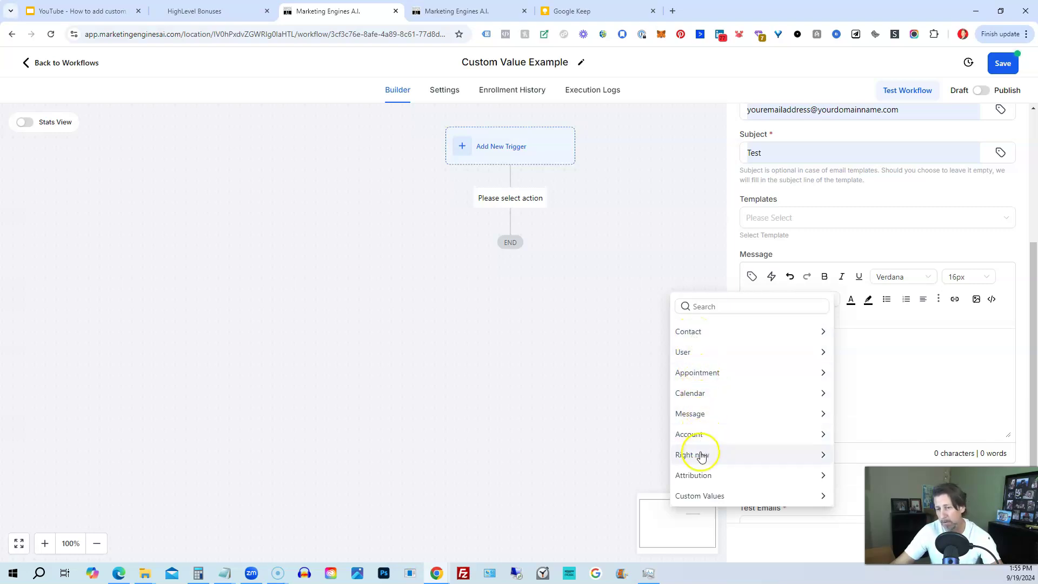
left_click(695, 499)
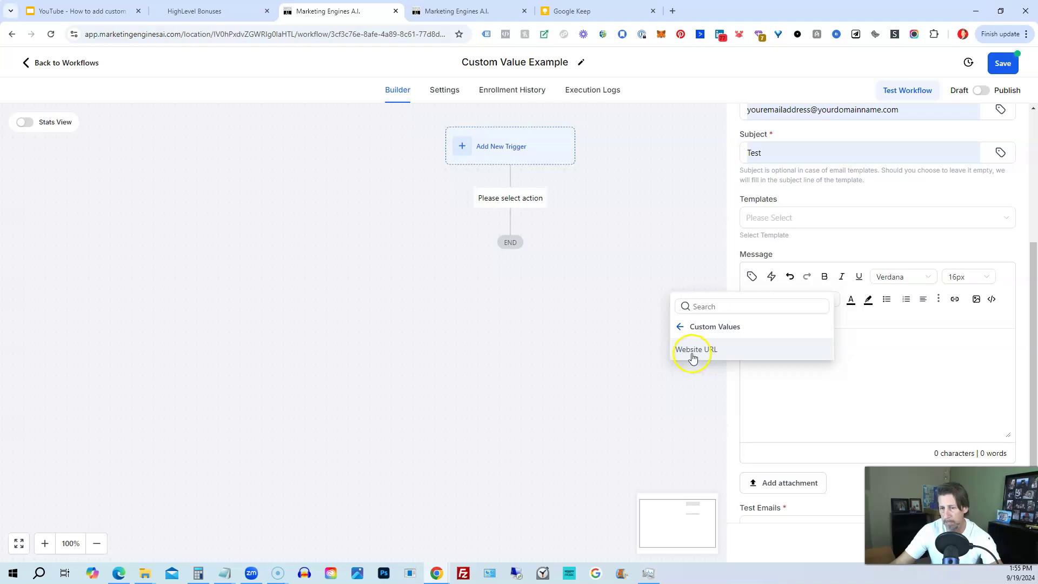
left_click(689, 351)
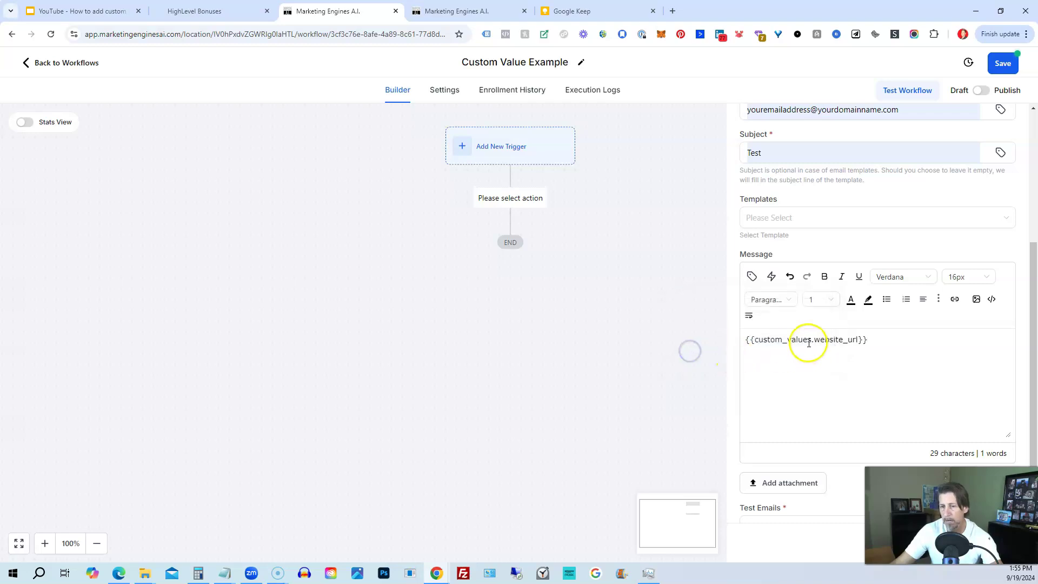
left_click(885, 341)
left_click_drag(885, 341, 745, 342)
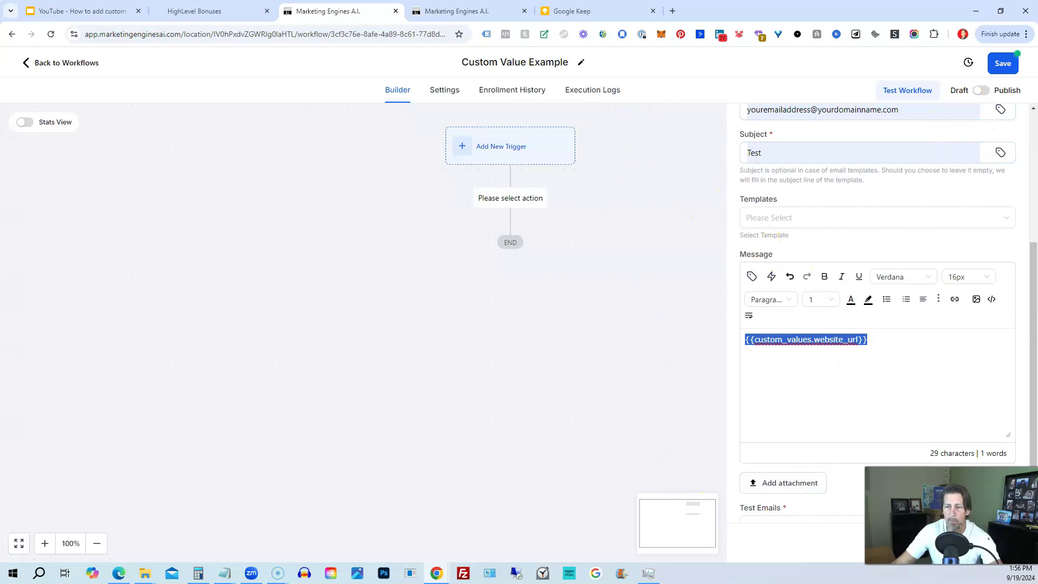
Save the email action and the workflow, then return to the workflow list
left_click(999, 541)
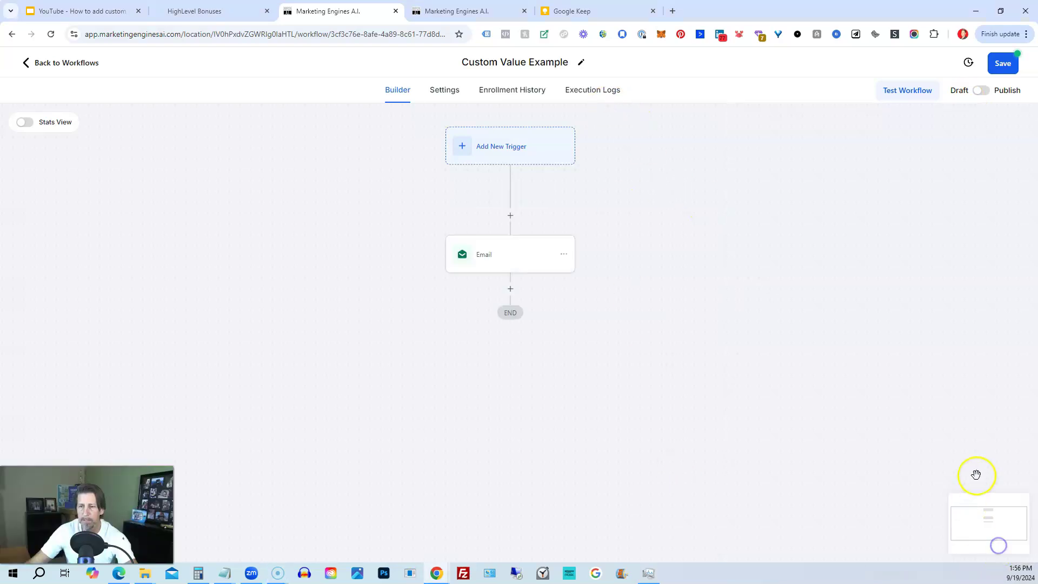
left_click(1003, 65)
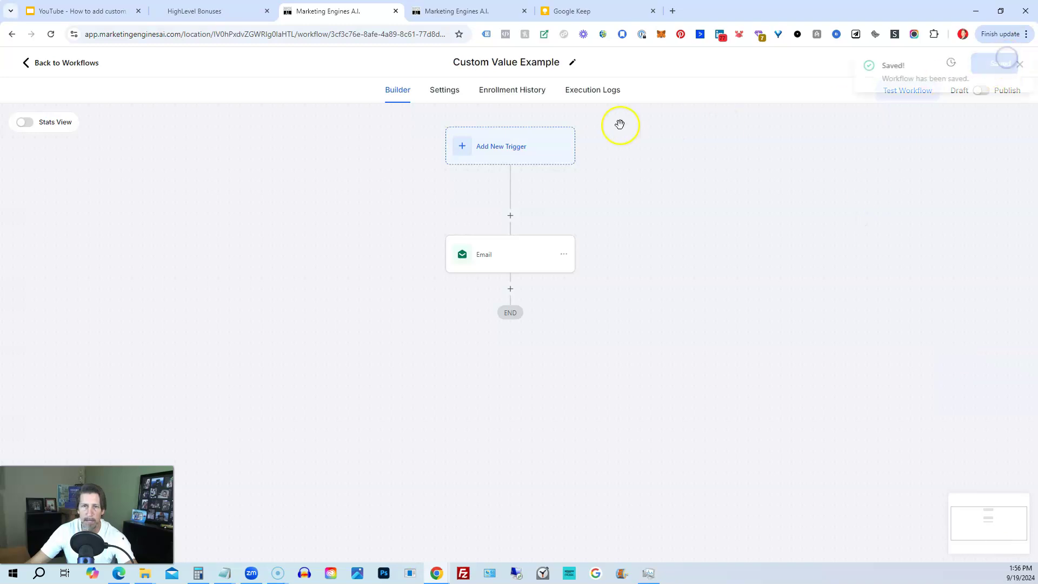
left_click(60, 63)
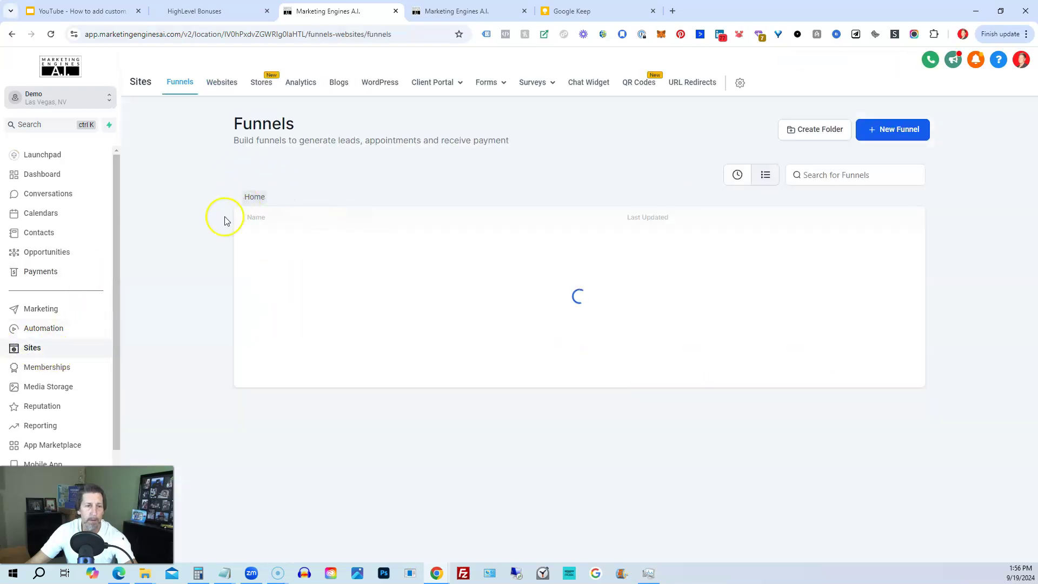
Start a funnel from blank, name it 'Custom Value Example', and create it
left_click(891, 132)
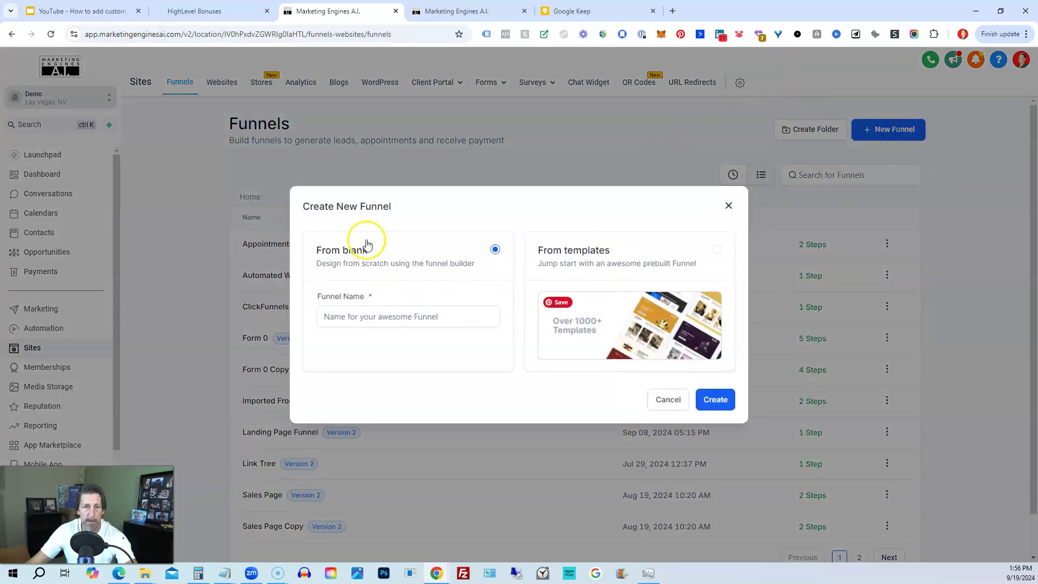
left_click(371, 319)
type("Custom Value Ex")
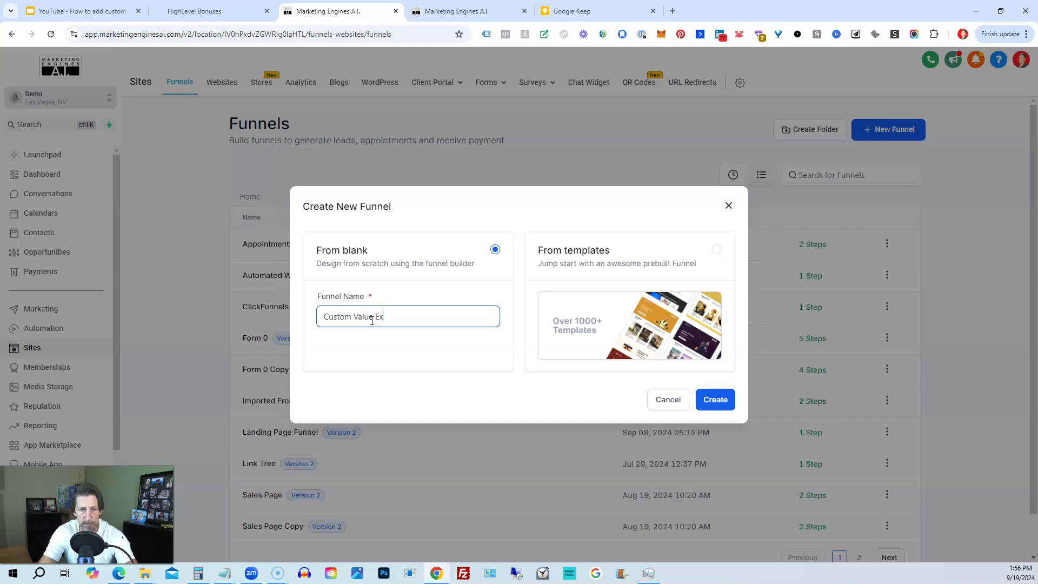
type("ample")
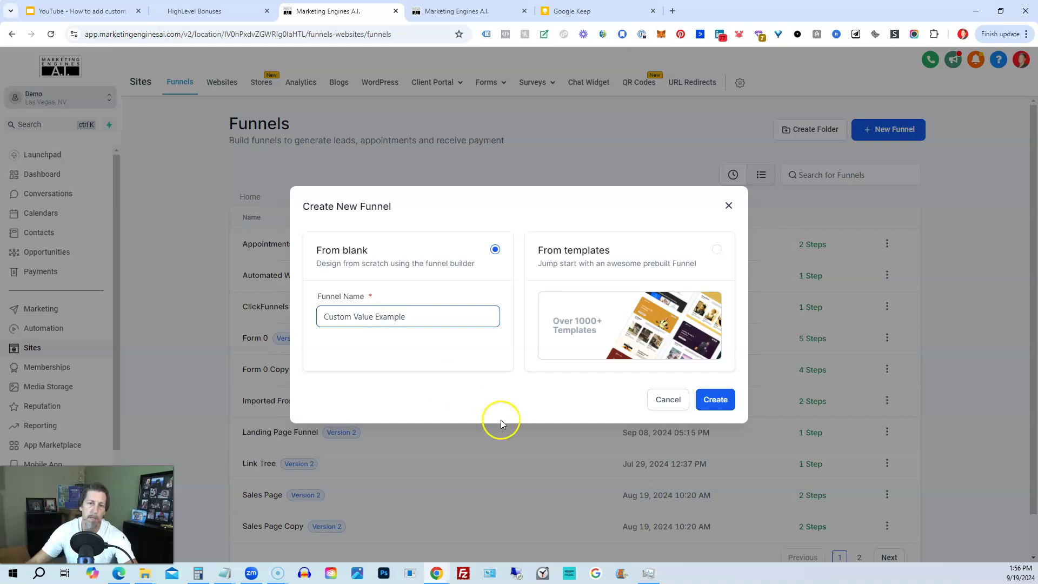
left_click(716, 400)
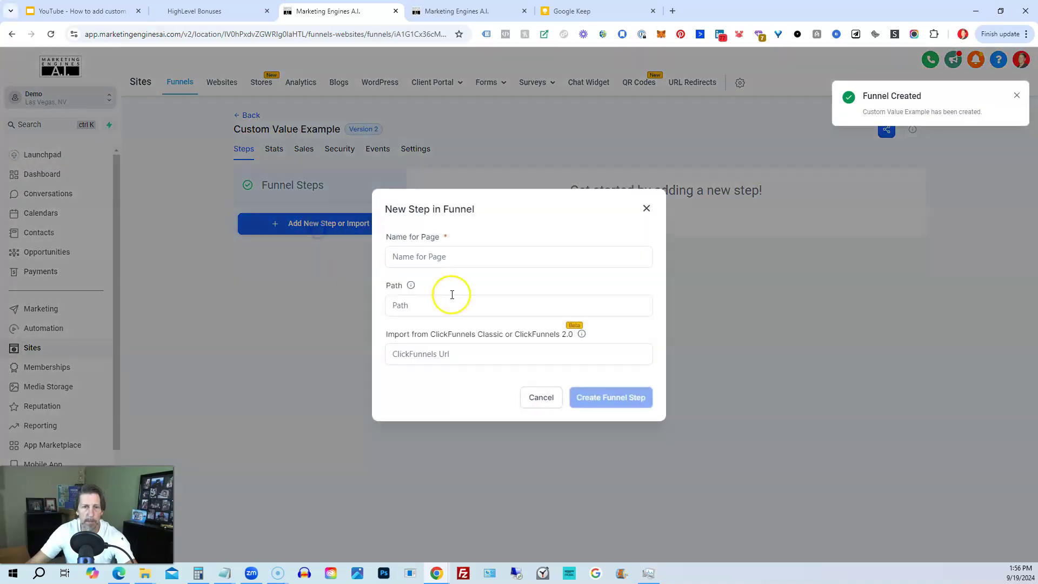
Name the first funnel step 'Custom Value' and create it
left_click(439, 256)
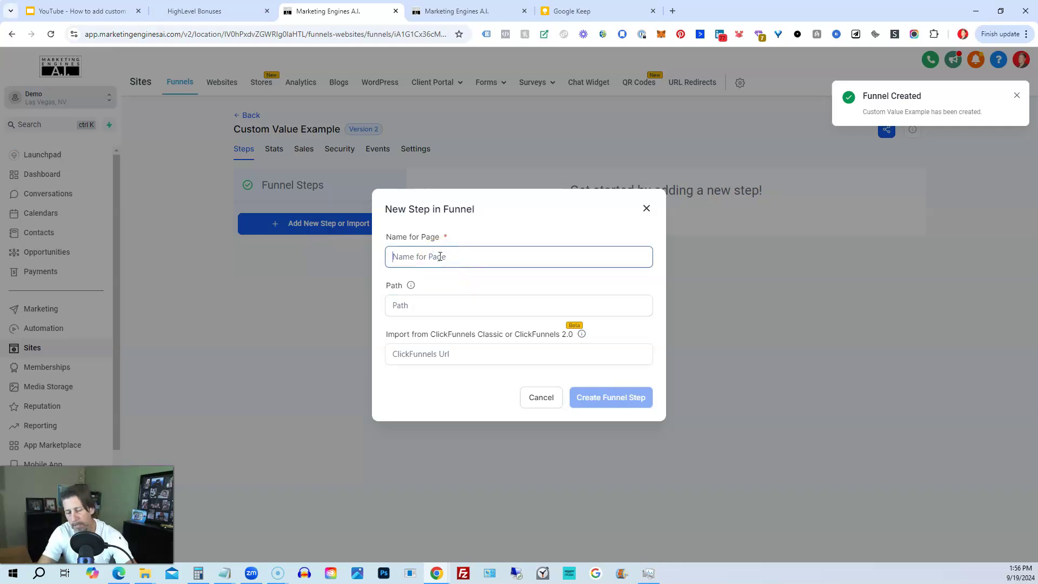
type("Custom Value")
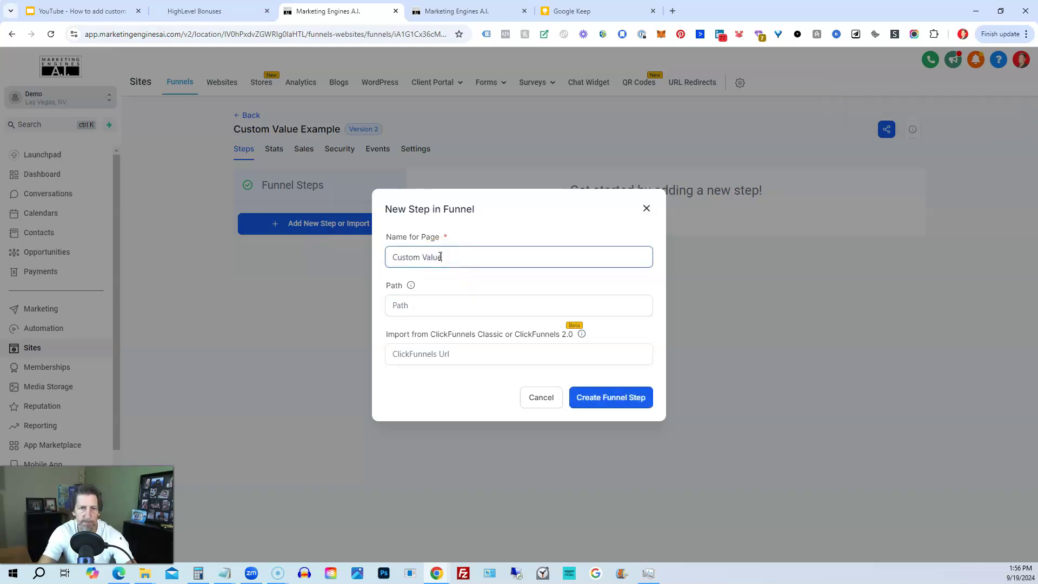
left_click(590, 398)
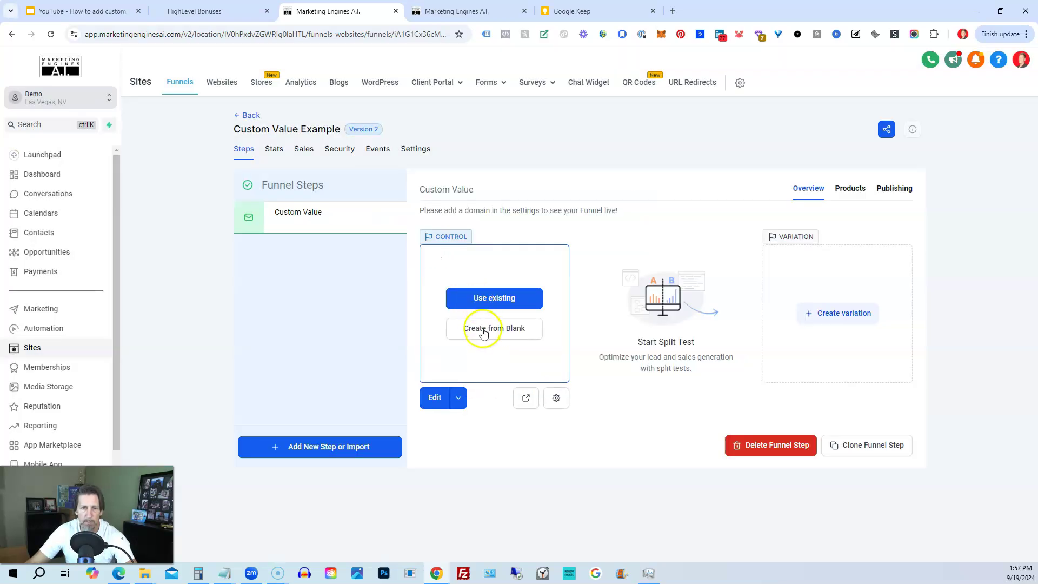
Build a blank page with a Full Width section, 1 Column row and selected headline
left_click(483, 332)
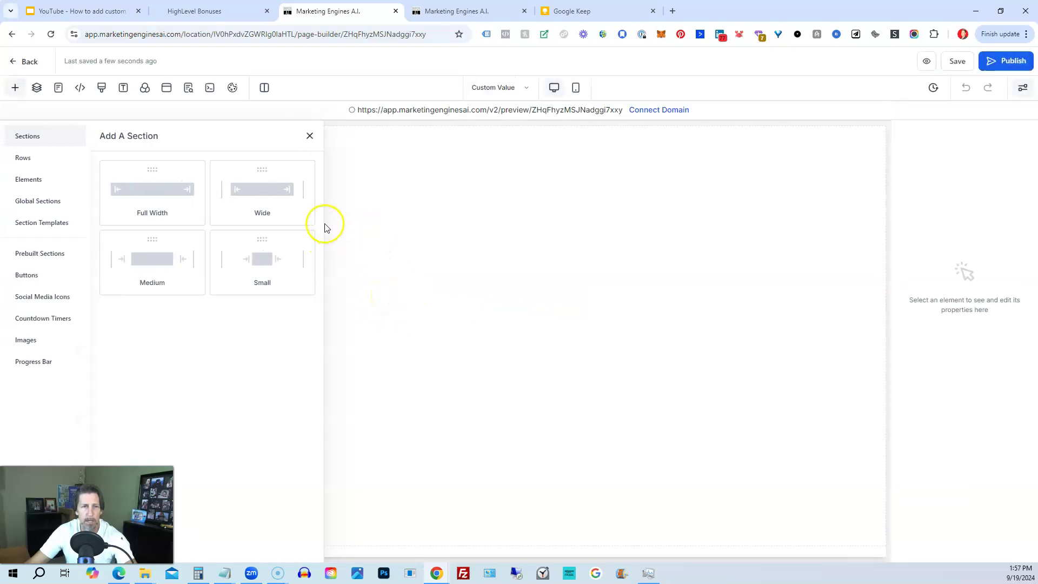
left_click(164, 200)
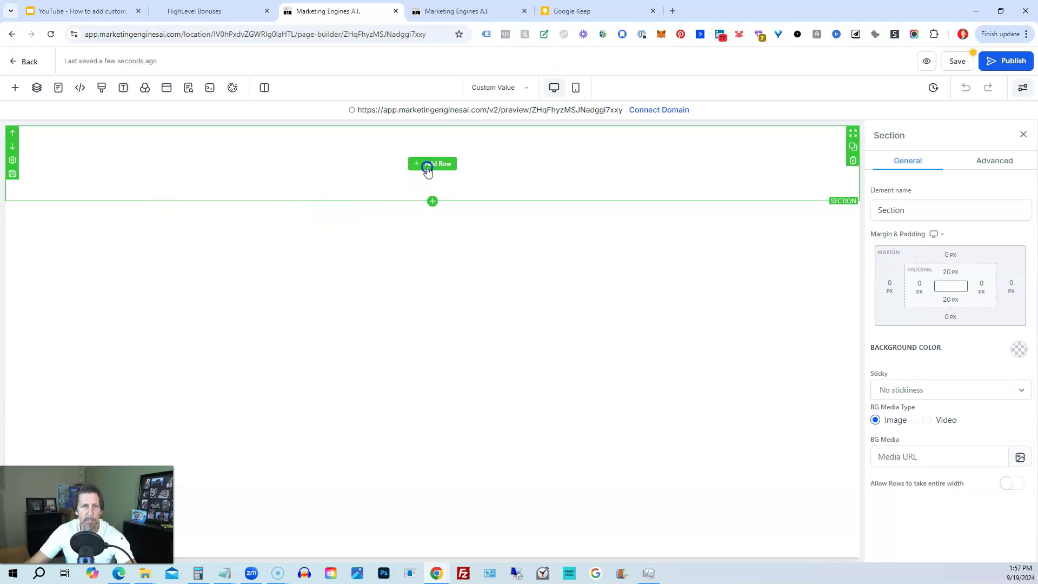
left_click(428, 167)
left_click(154, 188)
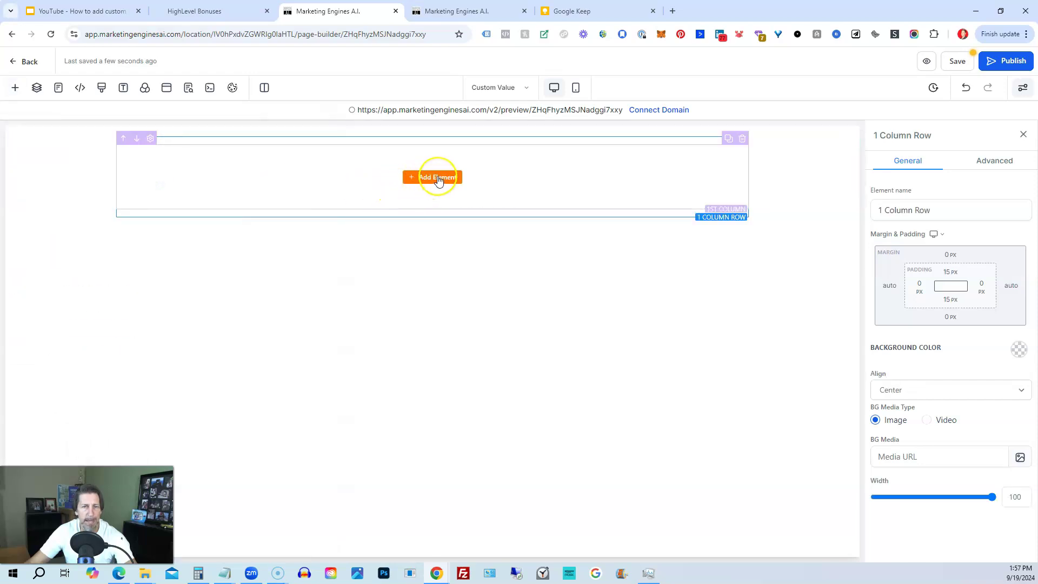
left_click(438, 176)
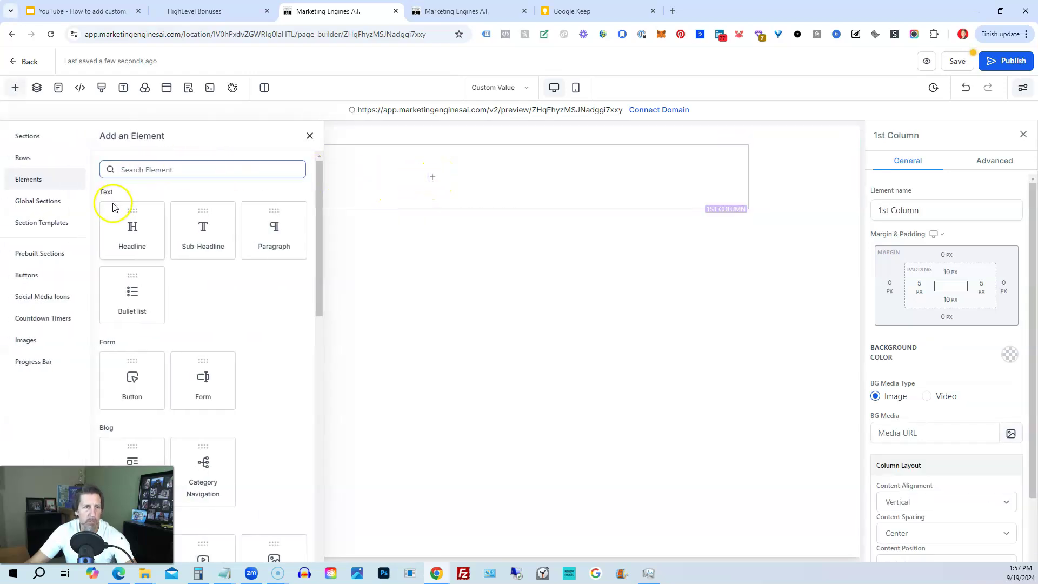
left_click(128, 222)
mouse_move(432, 161)
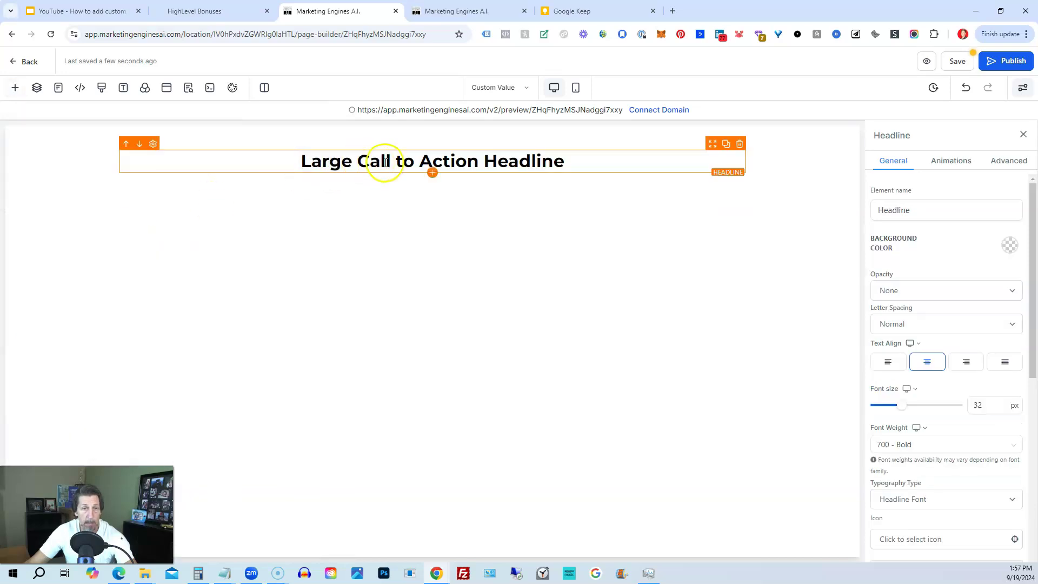
left_click_drag(298, 161, 561, 167)
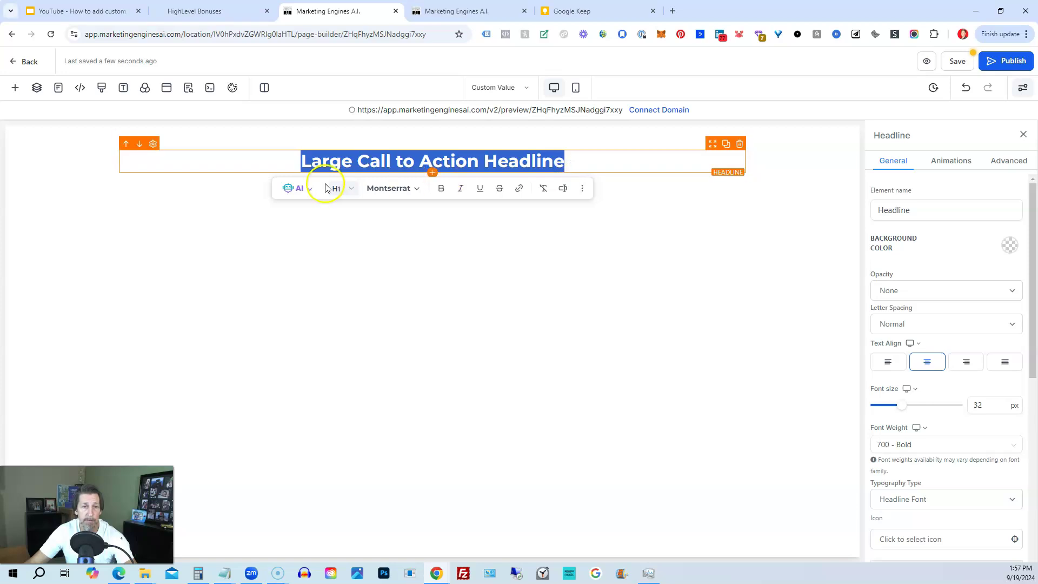
Paste the website_url custom value placeholder into the headline and remove its inner spaces
left_click(323, 162)
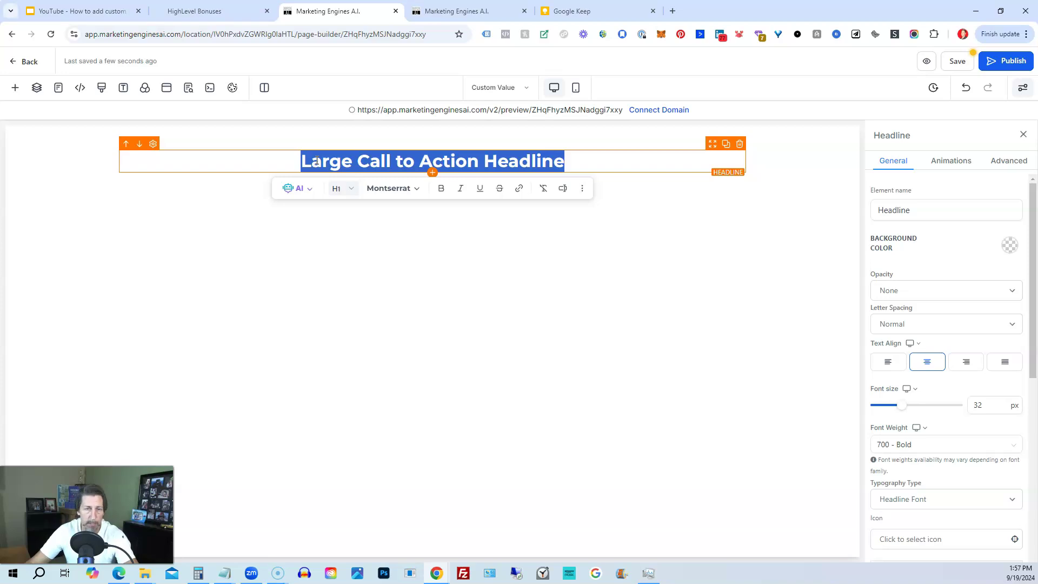
type("{{ custom_values.website_url }}")
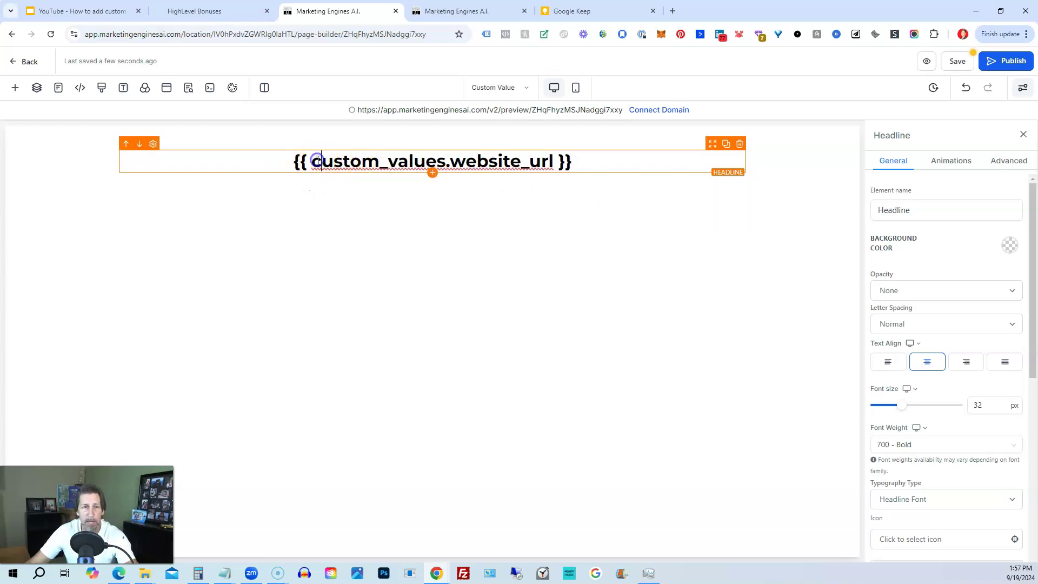
key("BackSpace")
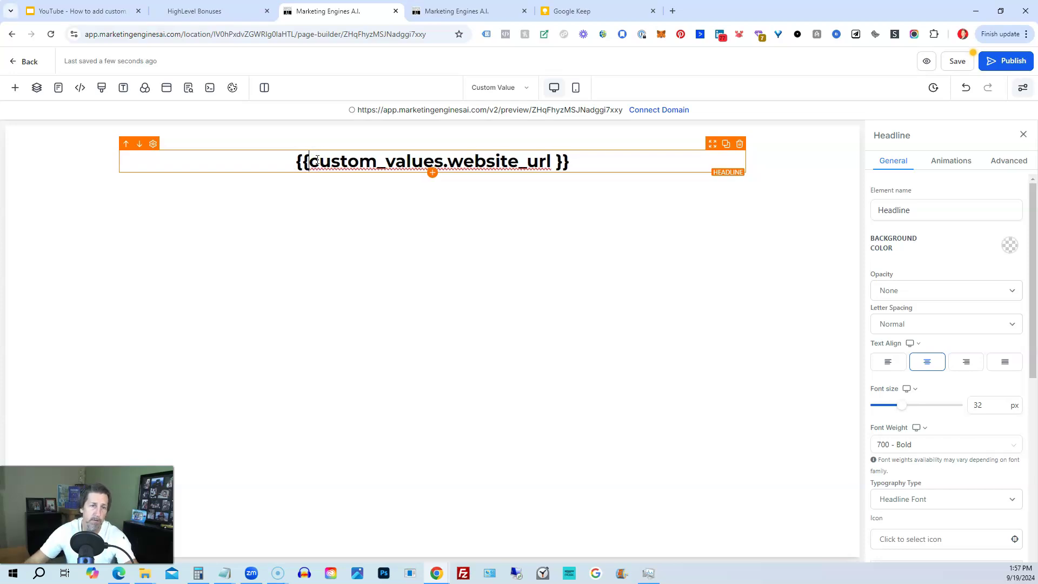
left_click(549, 162)
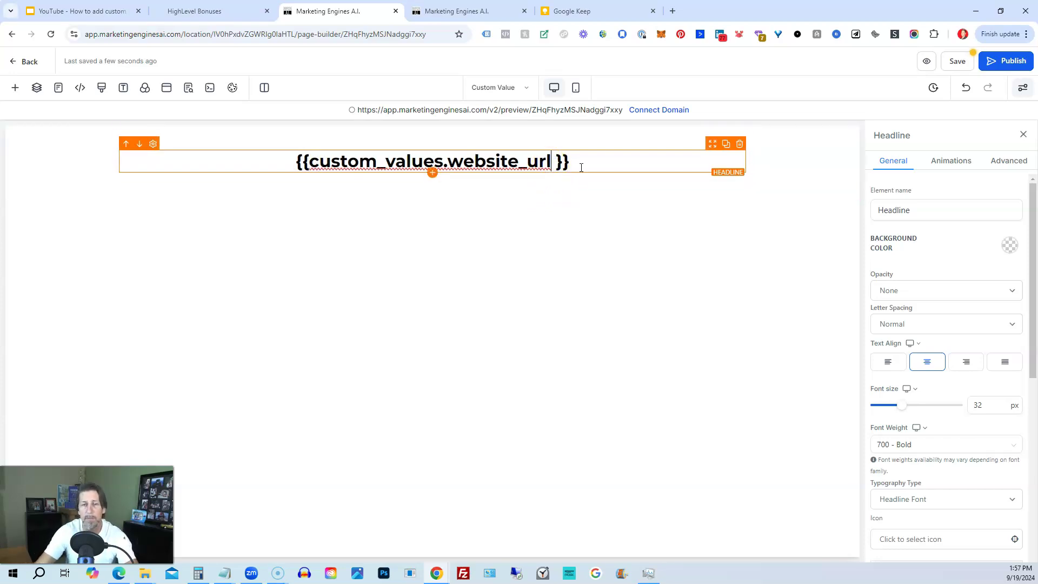
key("Delete")
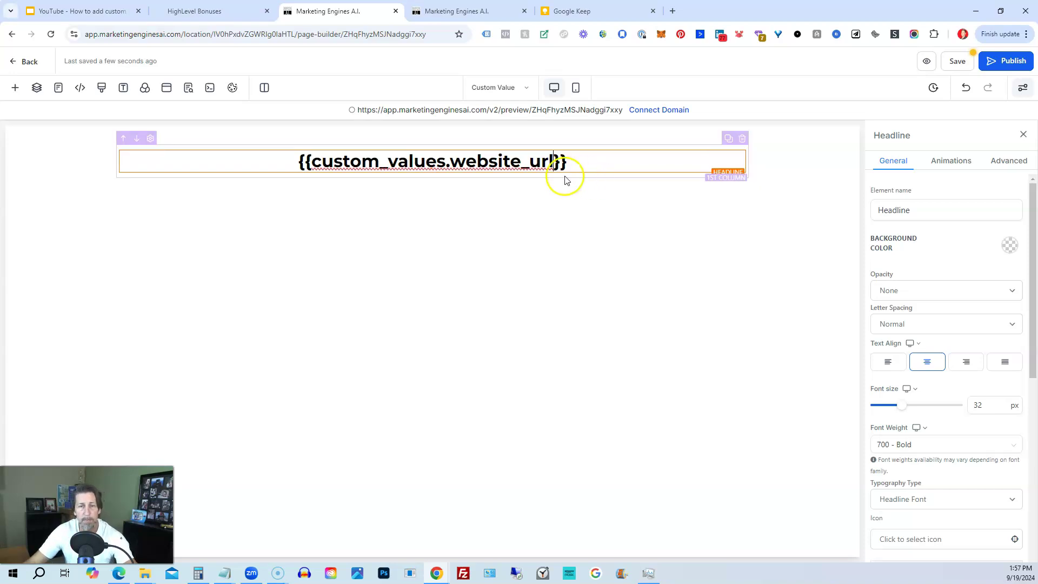
left_click_drag(573, 160, 294, 159)
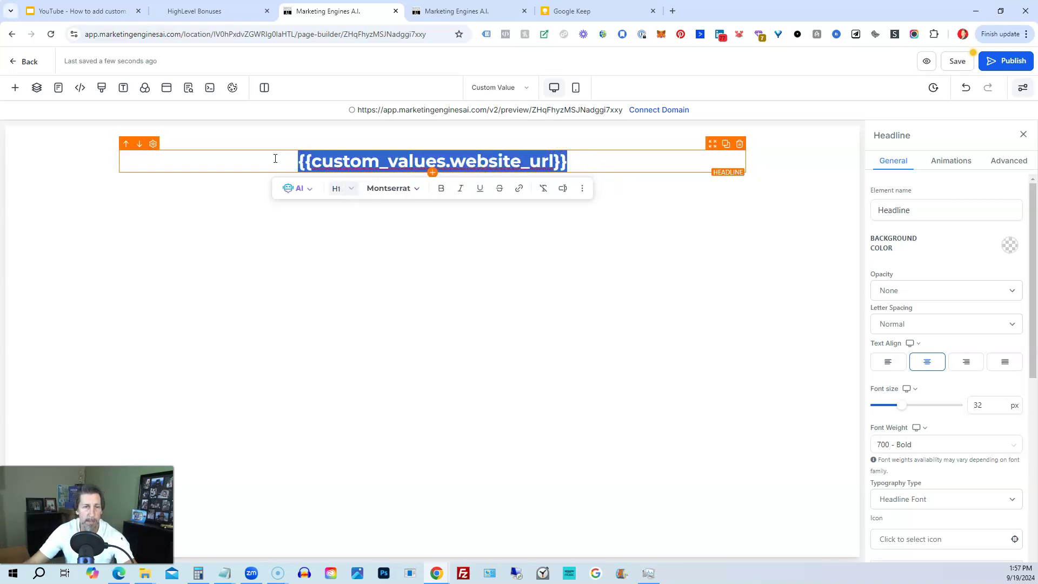
left_click(274, 159)
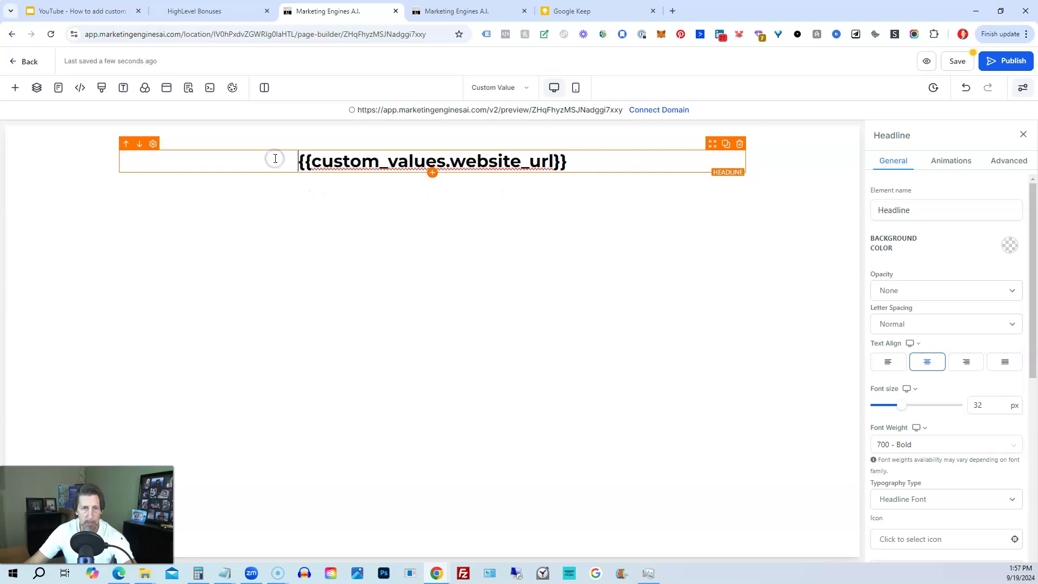
Change website_url to headline in the placeholder, save the page and close SEO Meta Data
left_click(450, 162)
left_click_drag(450, 162, 554, 158)
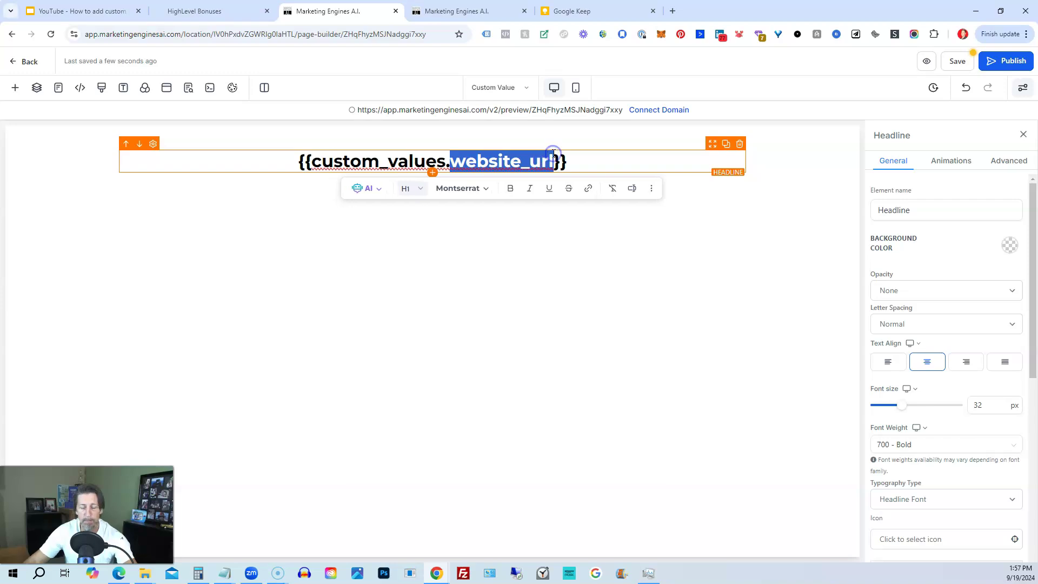
type("headline")
left_click(556, 155)
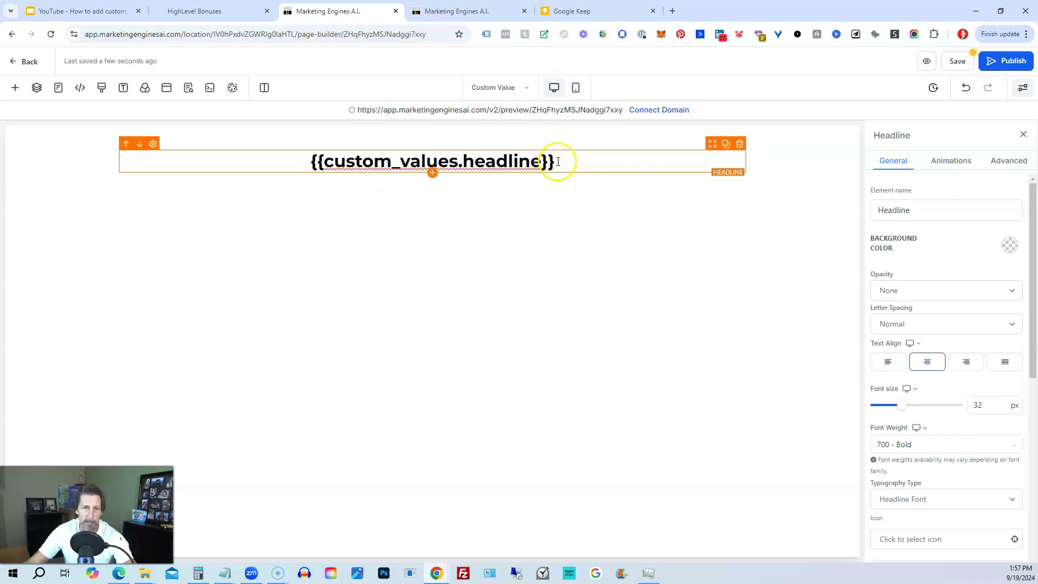
left_click(953, 61)
left_click(174, 136)
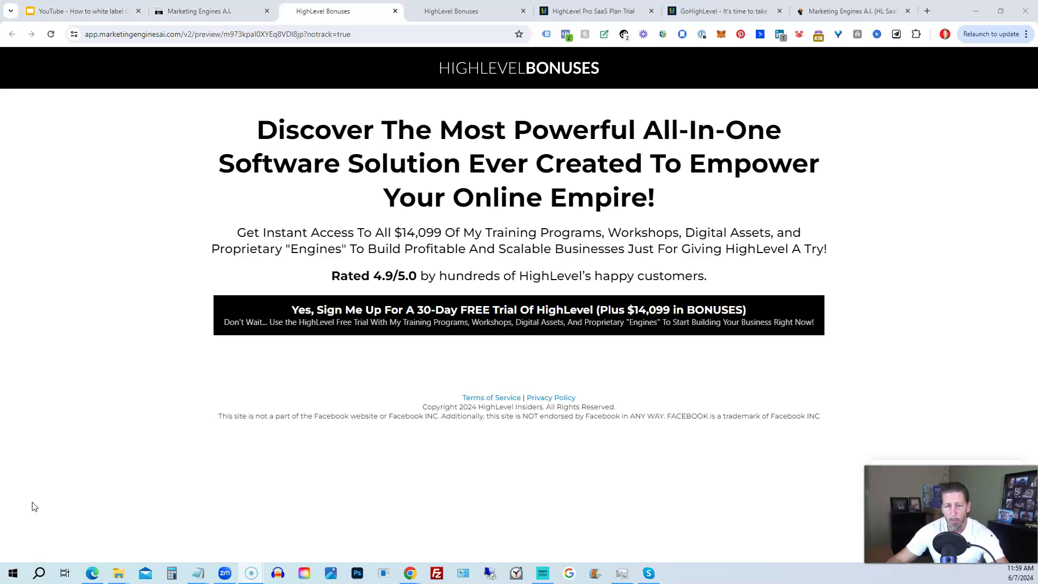
Show the 'Yes, Sign Me Up' opt-in popup, then switch to the other HighLevel Bonuses tab
left_click(388, 330)
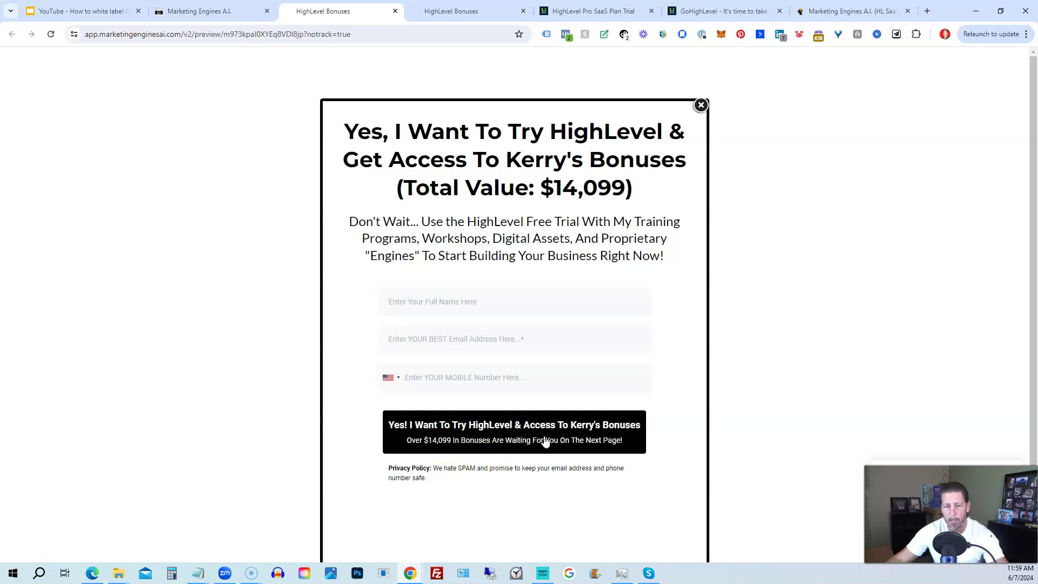
left_click(463, 11)
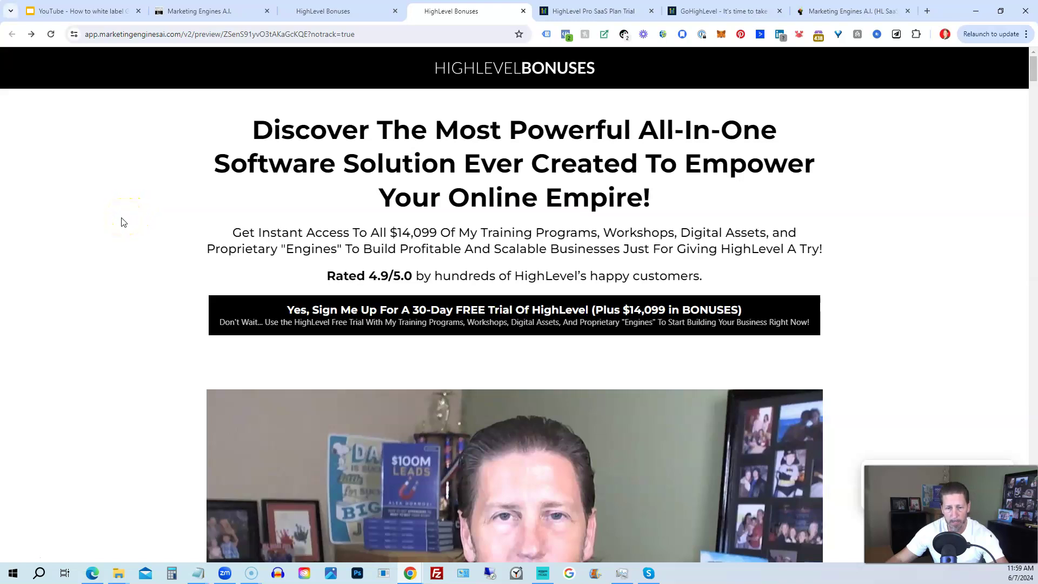
scroll(121, 222, "down", 1)
scroll(122, 222, "down", 1)
scroll(120, 225, "down", 1)
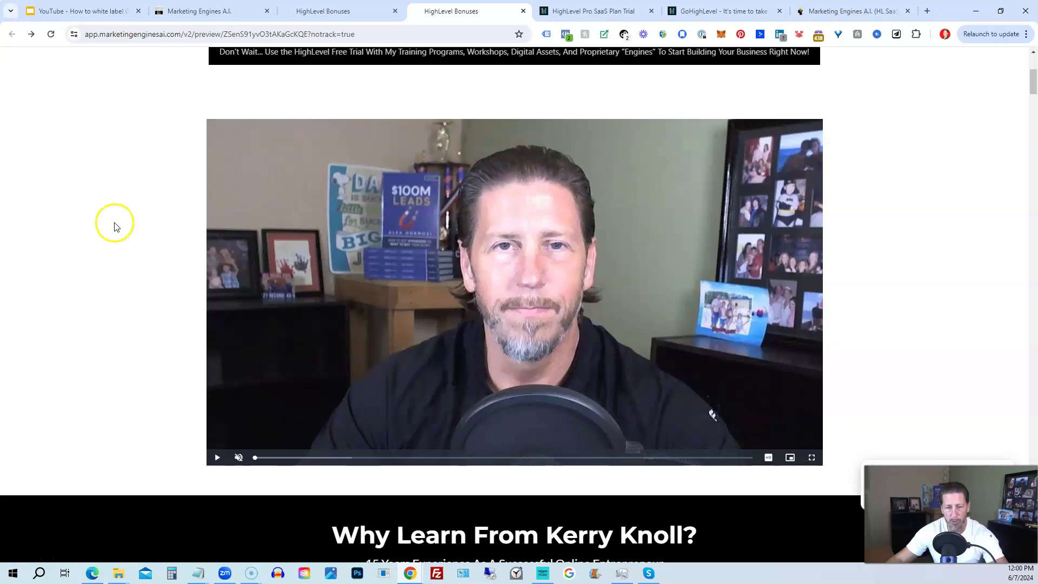
scroll(113, 229, "down", 2)
scroll(113, 228, "down", 2)
scroll(113, 228, "down", 1)
scroll(113, 230, "down", 2)
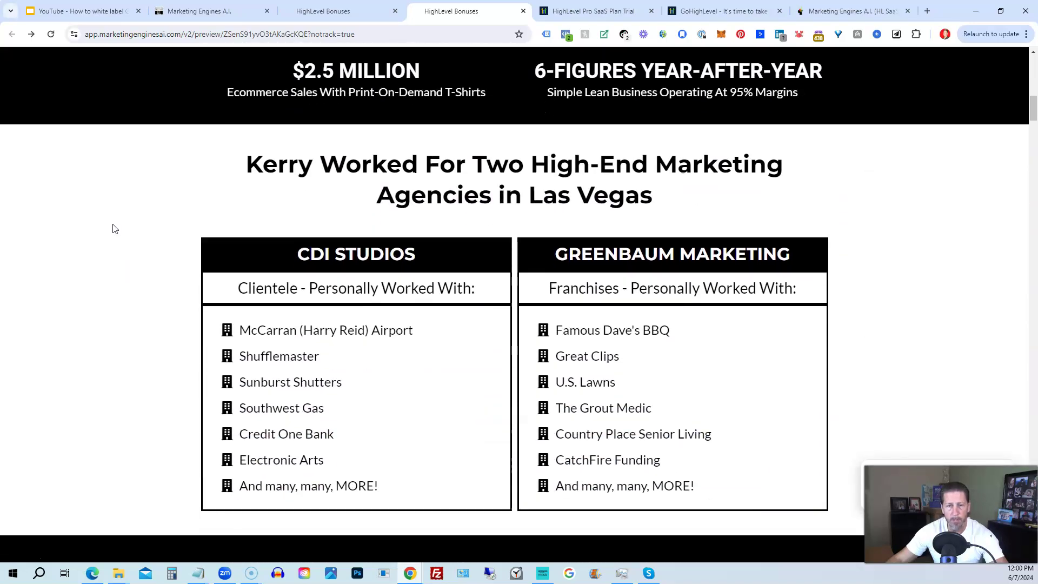
scroll(113, 230, "down", 2)
scroll(110, 232, "down", 2)
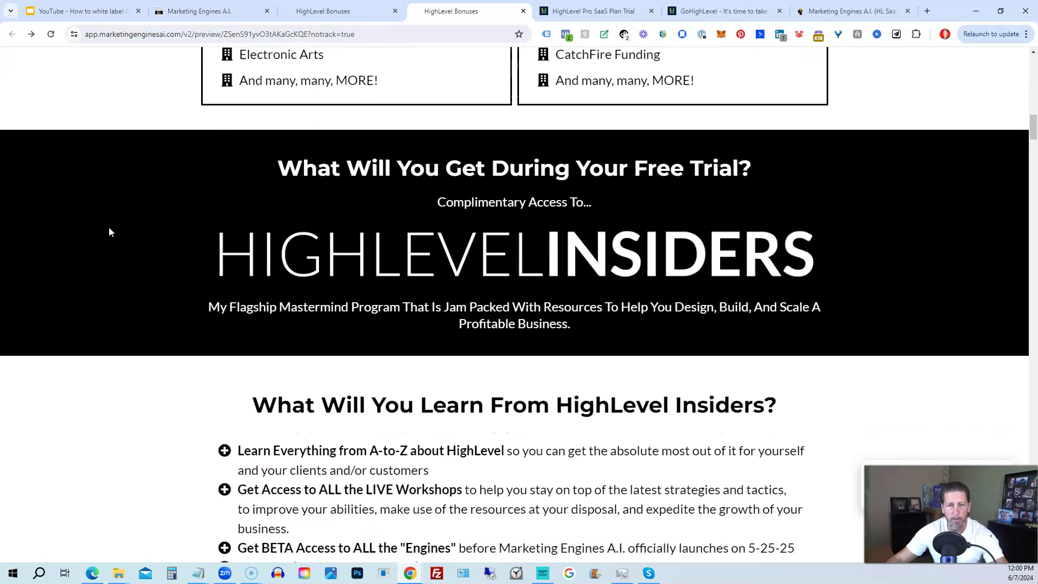
scroll(109, 232, "down", 1)
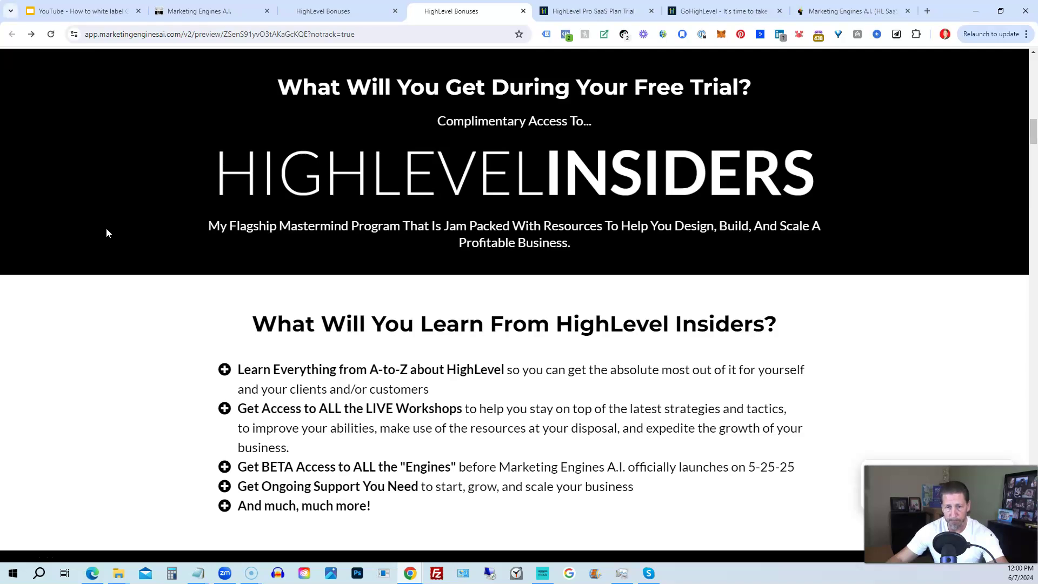
scroll(114, 258, "down", 1)
scroll(109, 263, "down", 2)
scroll(110, 266, "down", 1)
scroll(109, 265, "down", 1)
scroll(108, 264, "down", 1)
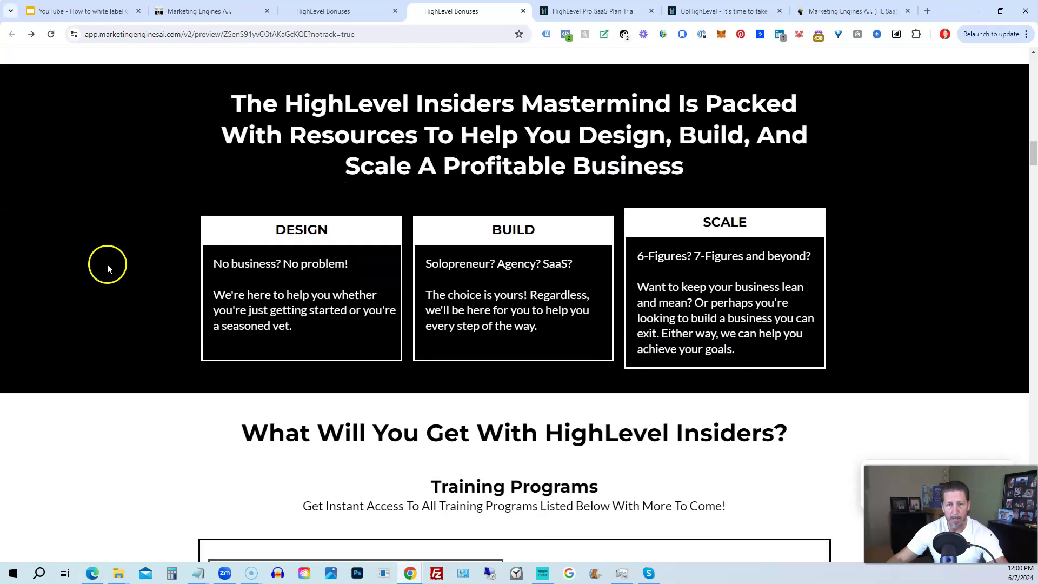
scroll(106, 268, "down", 2)
scroll(105, 268, "down", 2)
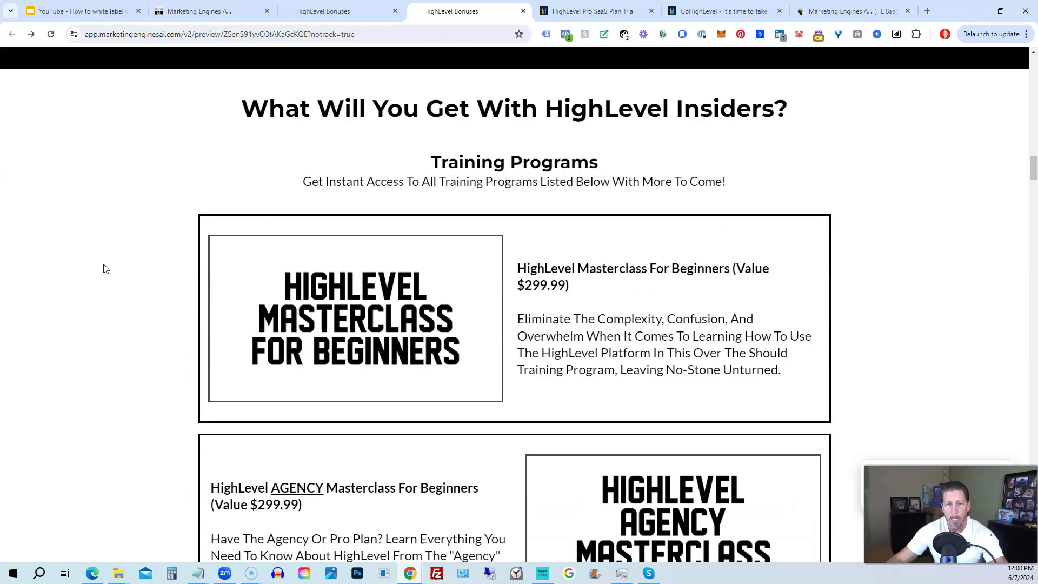
scroll(104, 268, "down", 1)
Scroll past the BETA Access engine cards and Foundation Workshops to Marketing Engine Workshops
left_click(104, 266)
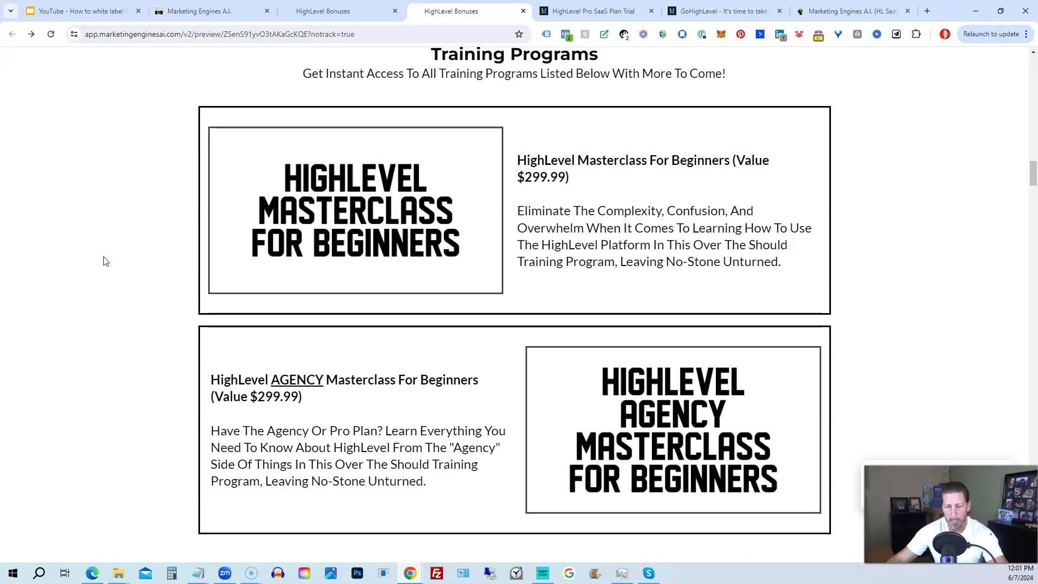
scroll(103, 261, "down", 4)
scroll(99, 263, "down", 2)
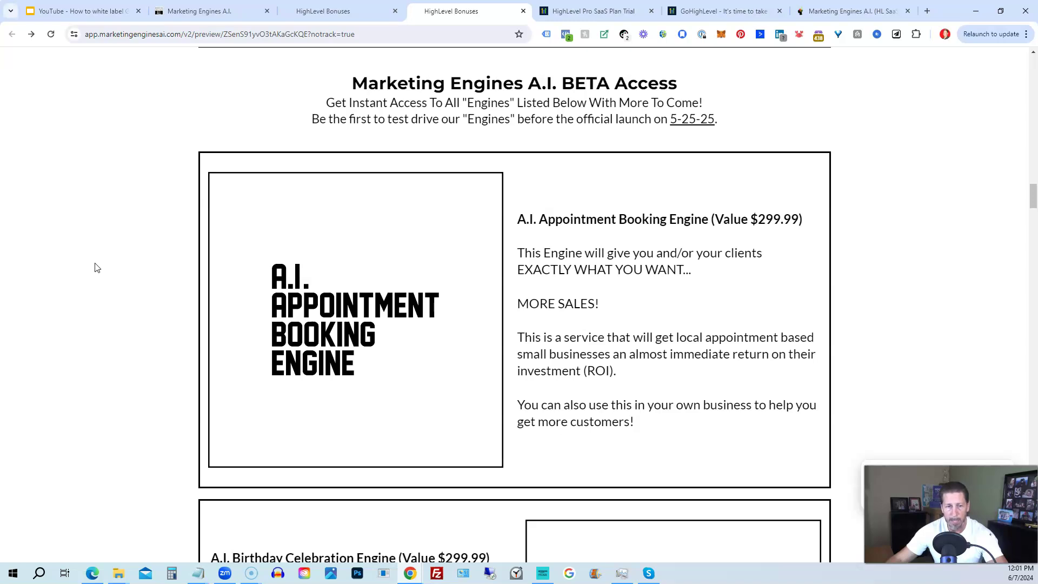
scroll(95, 267, "down", 1)
scroll(94, 268, "down", 3)
scroll(95, 268, "down", 1)
scroll(94, 269, "down", 1)
scroll(94, 268, "down", 2)
scroll(93, 270, "down", 2)
scroll(92, 272, "down", 1)
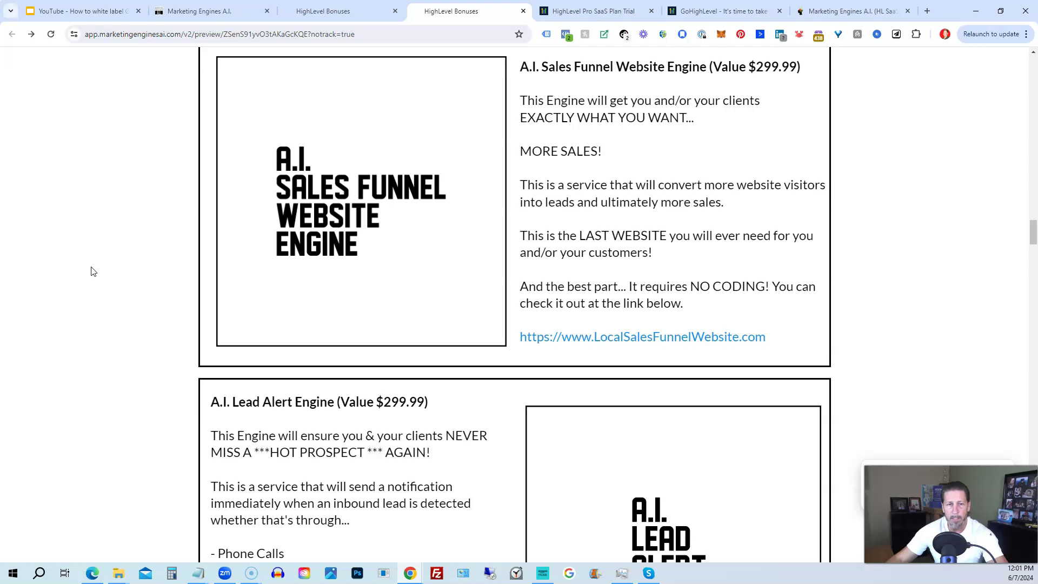
scroll(92, 272, "down", 1)
scroll(91, 272, "down", 2)
scroll(92, 272, "down", 1)
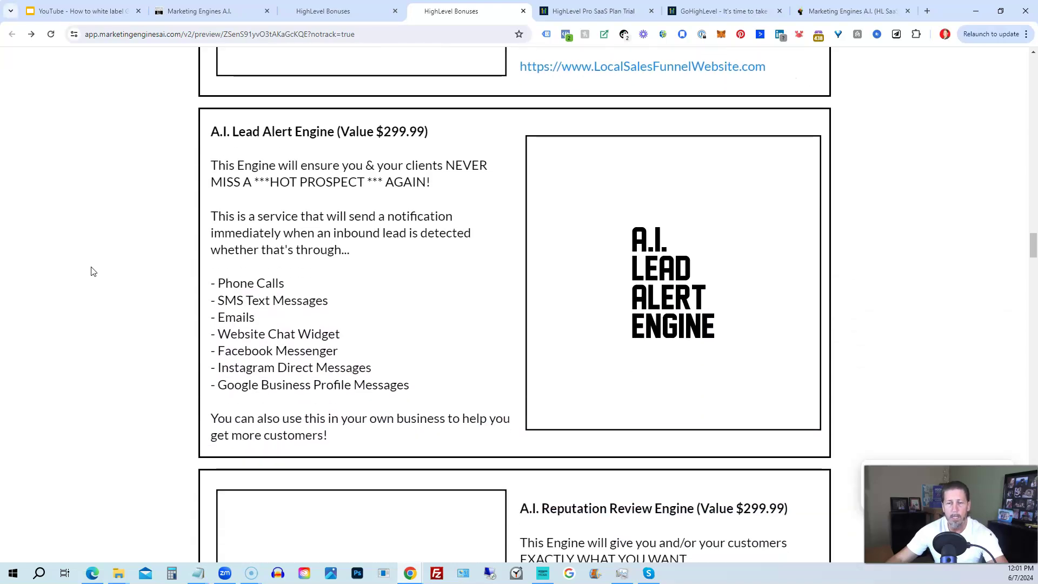
scroll(91, 272, "down", 1)
scroll(92, 272, "down", 2)
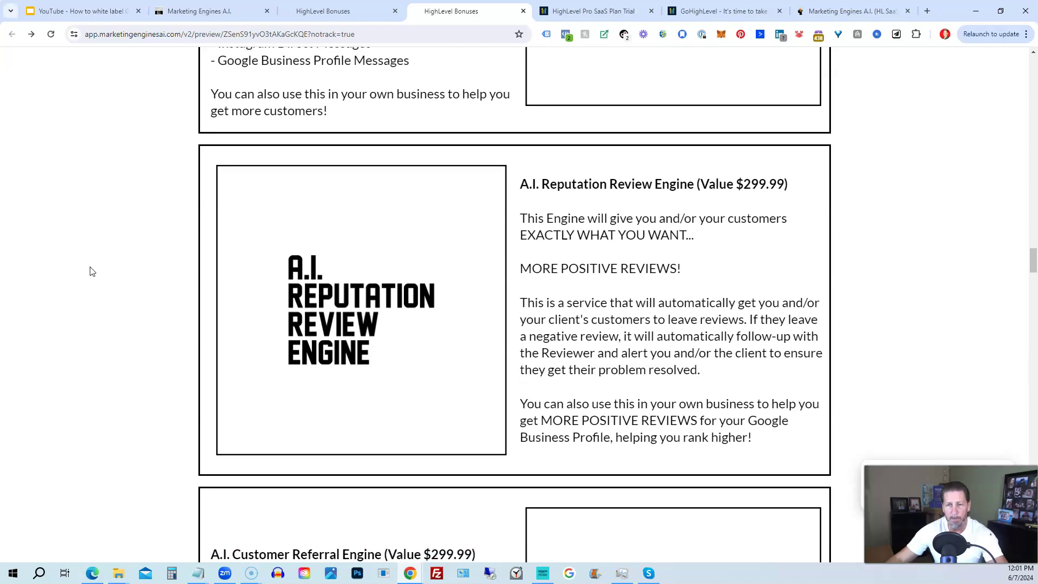
scroll(92, 271, "down", 2)
scroll(91, 272, "down", 1)
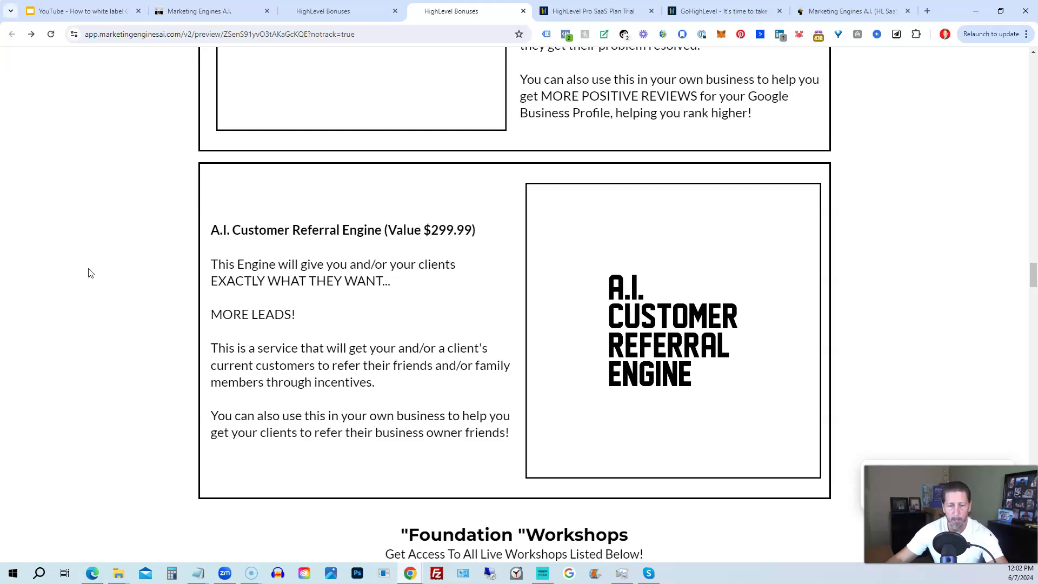
scroll(89, 273, "down", 1)
scroll(89, 274, "down", 1)
scroll(89, 273, "down", 2)
scroll(89, 273, "down", 1)
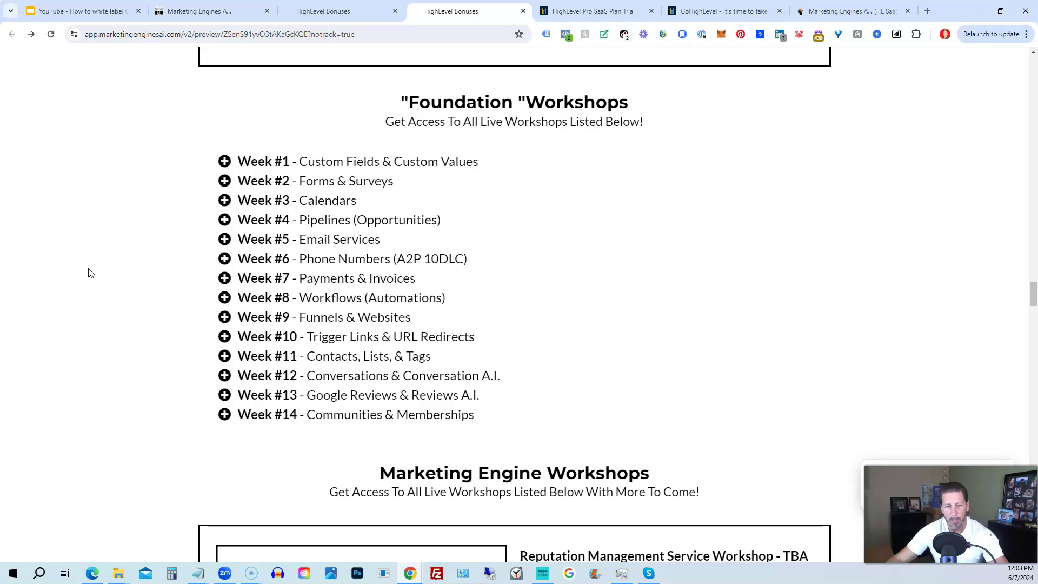
scroll(89, 273, "down", 2)
scroll(90, 273, "down", 2)
scroll(90, 272, "down", 1)
scroll(90, 273, "down", 1)
scroll(89, 272, "up", 1)
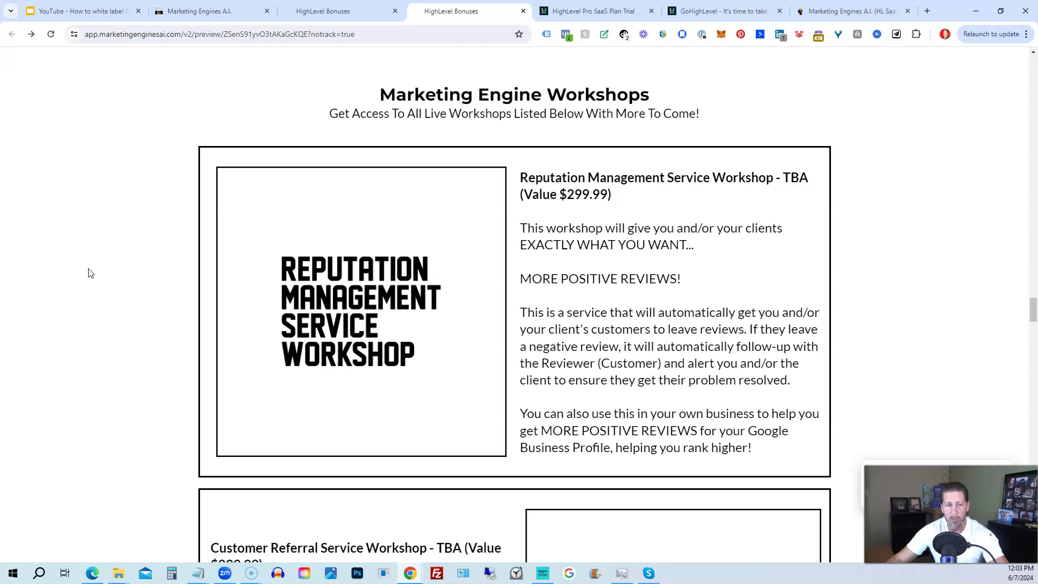
scroll(90, 273, "down", 2)
scroll(90, 273, "down", 2)
scroll(90, 274, "down", 4)
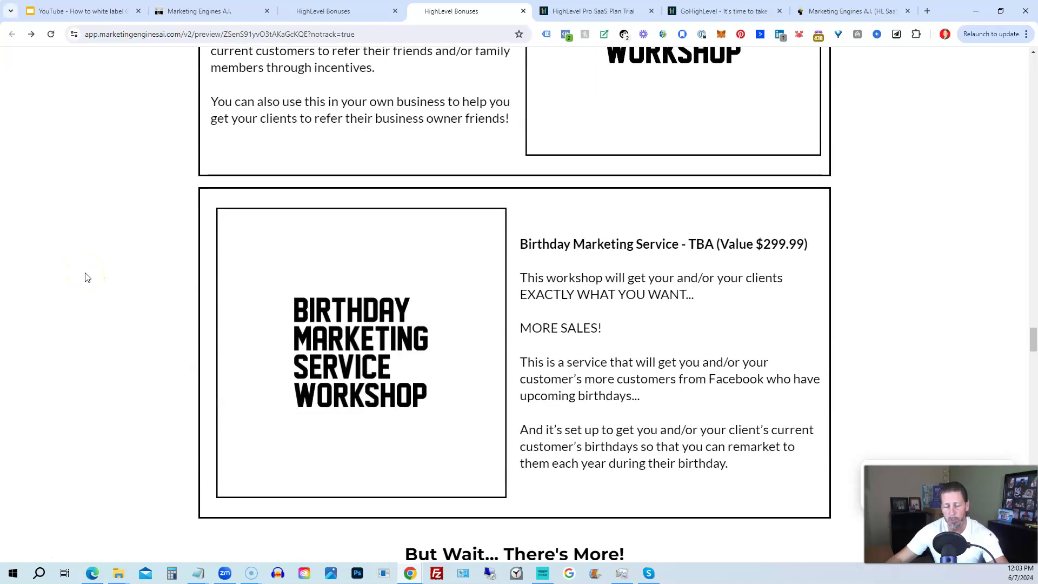
scroll(87, 277, "down", 1)
scroll(87, 278, "down", 1)
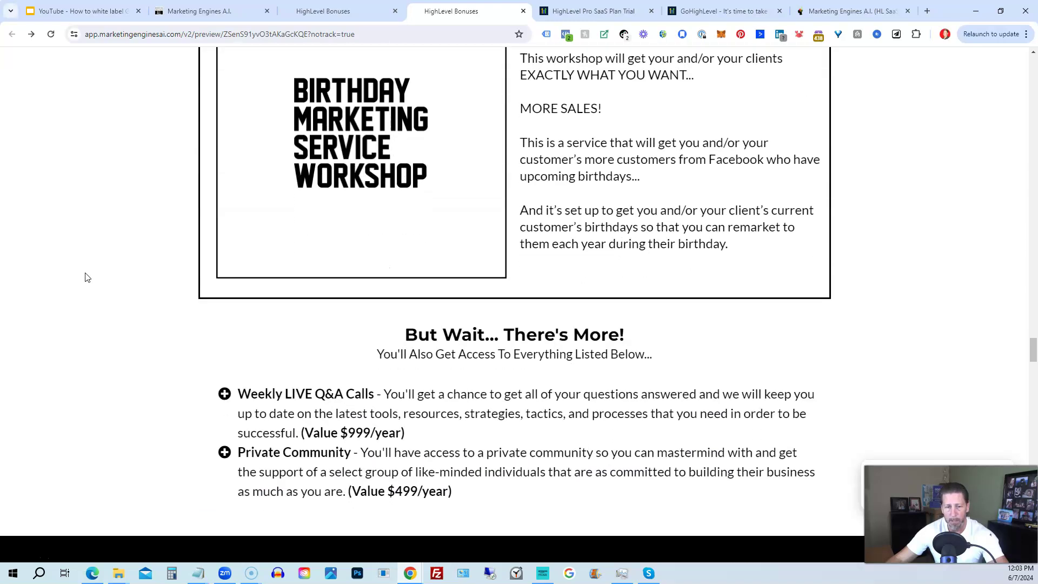
scroll(87, 277, "down", 1)
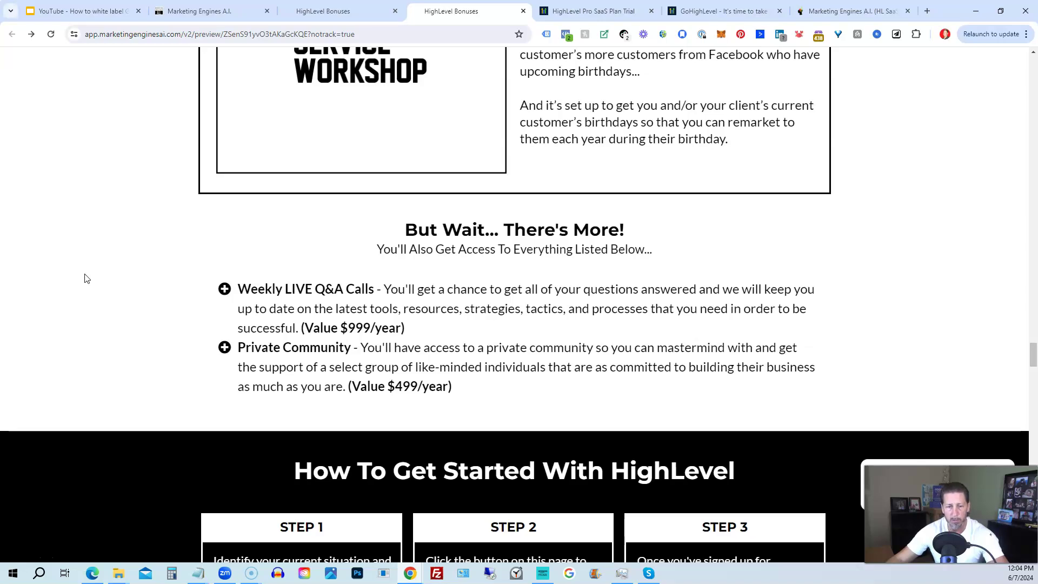
scroll(86, 278, "down", 2)
scroll(85, 278, "down", 2)
scroll(86, 278, "down", 1)
scroll(85, 279, "down", 1)
scroll(86, 278, "down", 2)
scroll(83, 276, "down", 2)
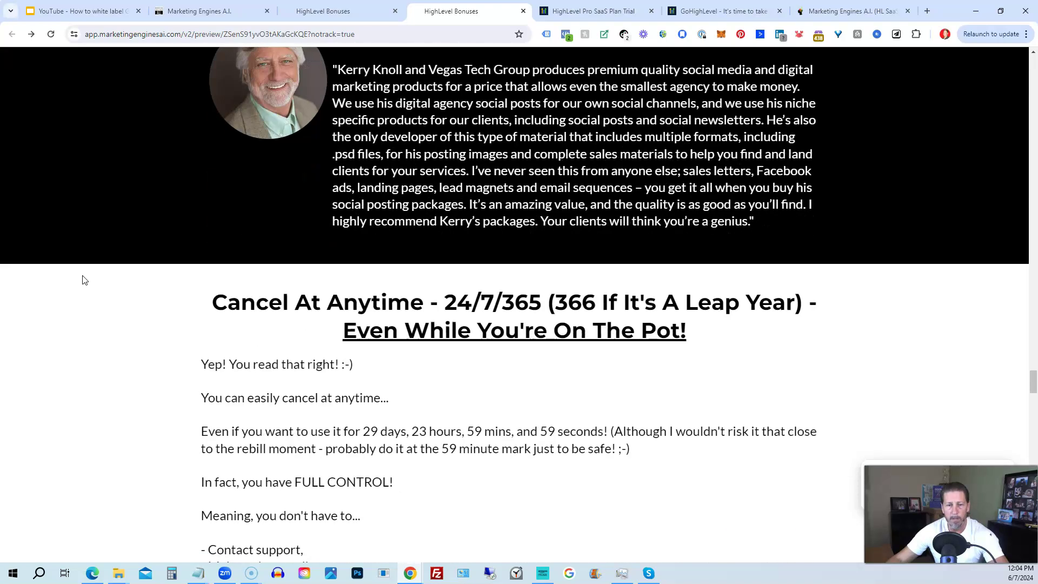
scroll(82, 280, "down", 2)
scroll(83, 280, "down", 1)
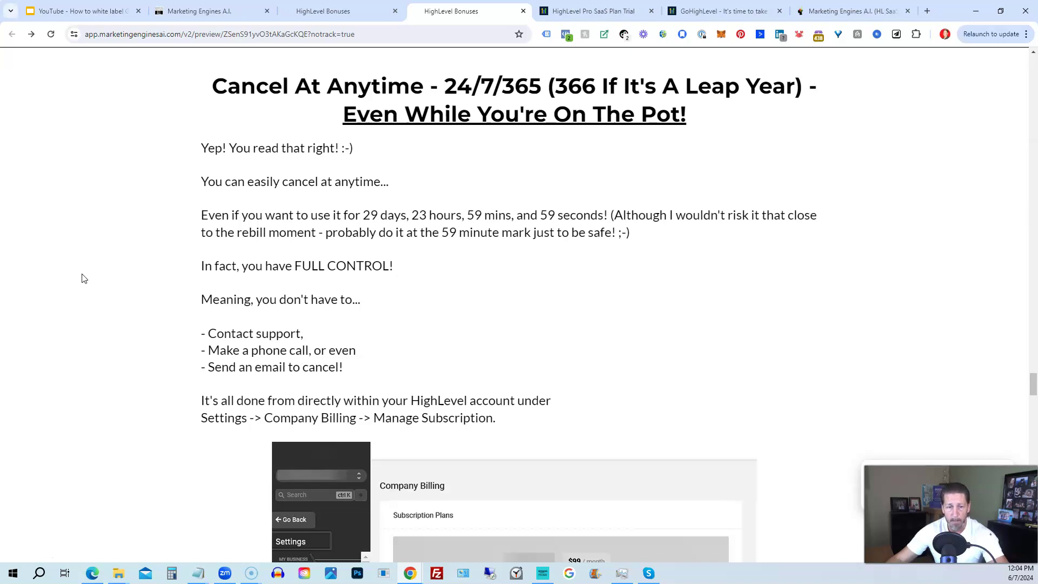
scroll(82, 279, "down", 3)
scroll(81, 279, "down", 1)
scroll(80, 278, "down", 2)
scroll(80, 278, "down", 2)
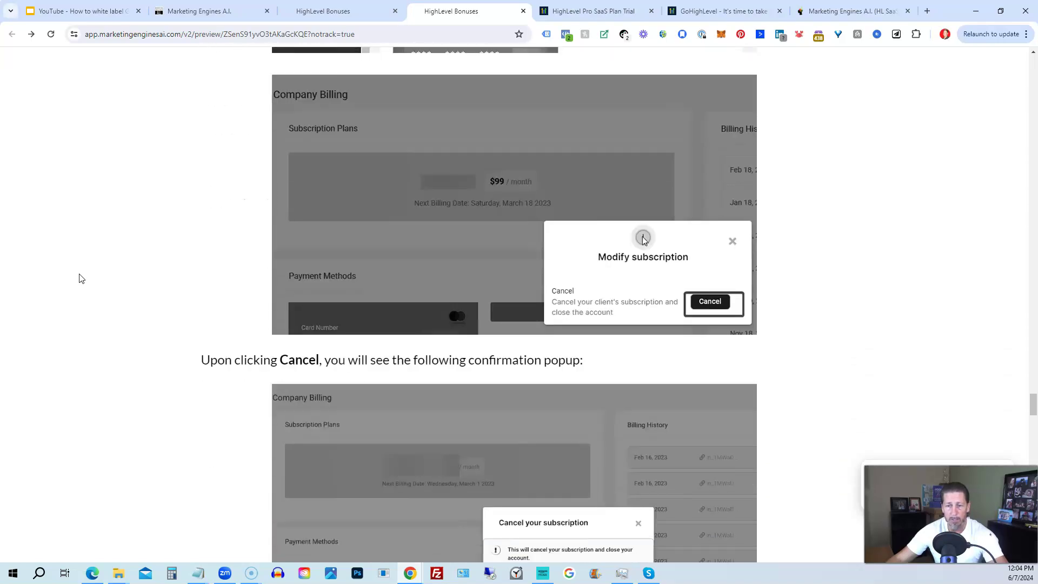
scroll(80, 278, "down", 2)
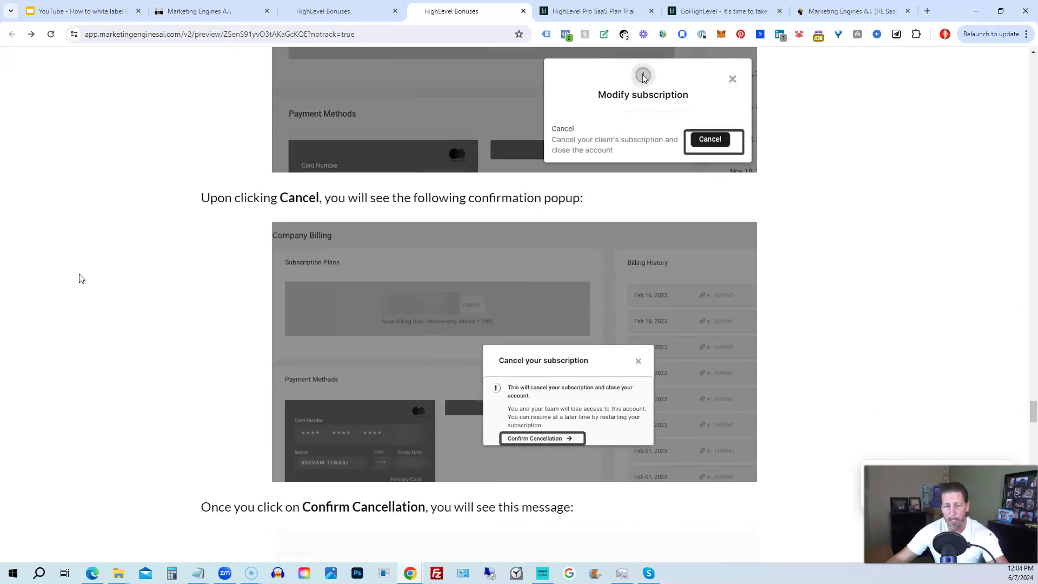
scroll(80, 278, "down", 1)
scroll(80, 278, "down", 1)
scroll(79, 278, "down", 1)
scroll(80, 278, "down", 1)
scroll(79, 278, "down", 2)
scroll(79, 278, "down", 2)
scroll(78, 278, "down", 1)
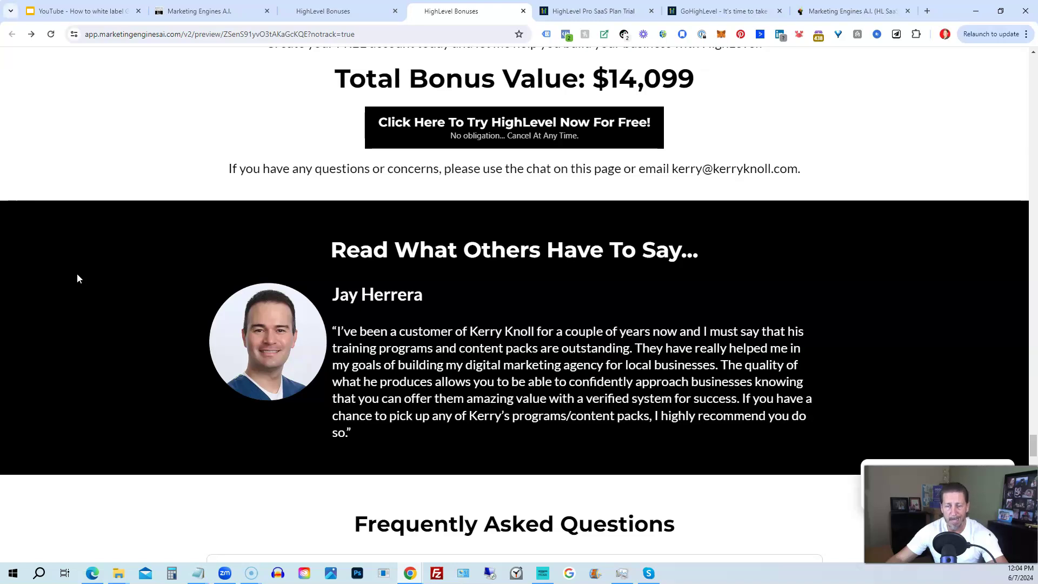
scroll(77, 279, "down", 3)
scroll(77, 279, "down", 1)
scroll(76, 278, "down", 1)
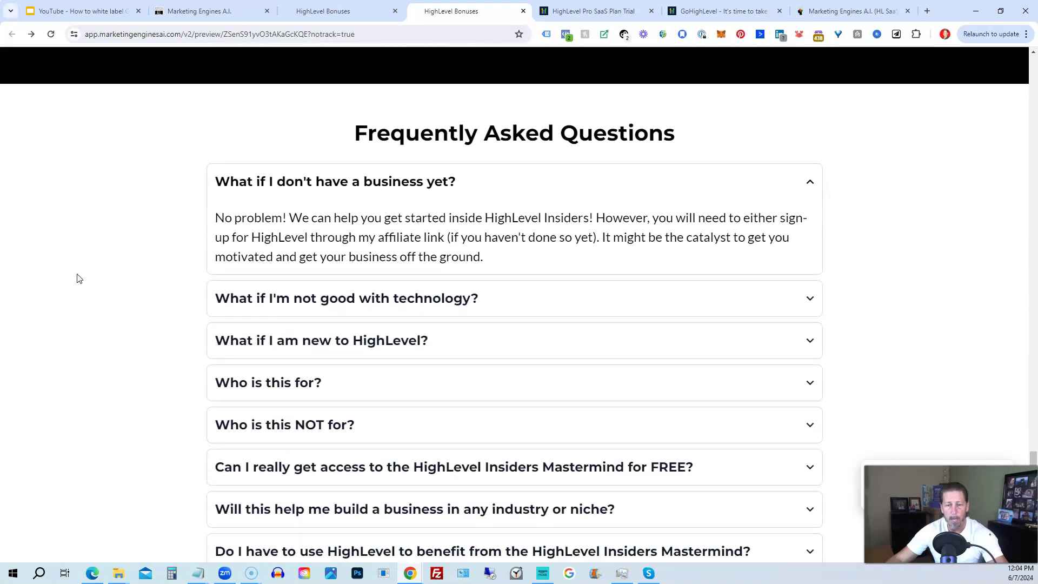
scroll(77, 277, "down", 1)
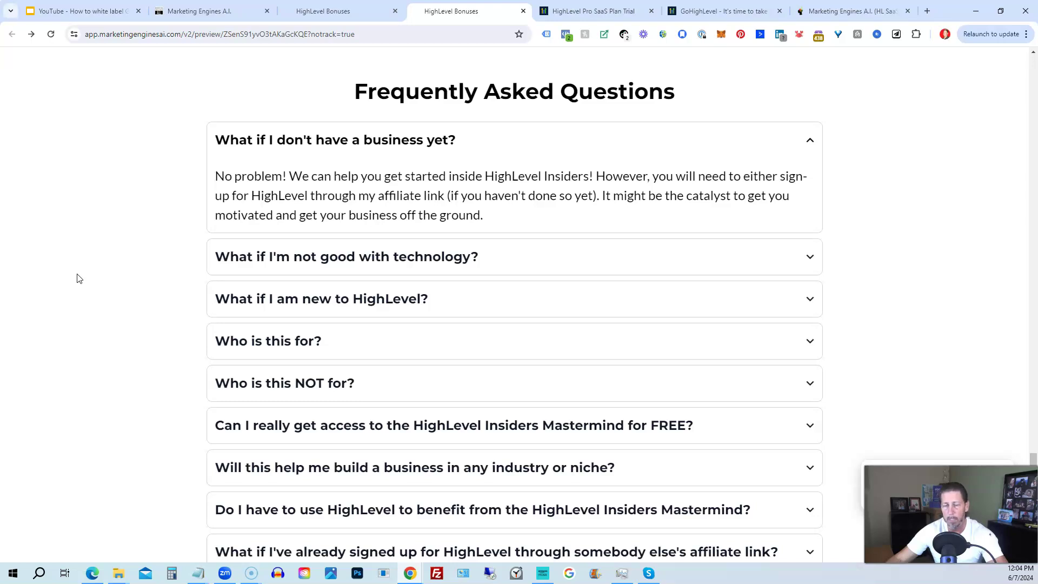
scroll(77, 279, "down", 1)
scroll(77, 278, "up", 1)
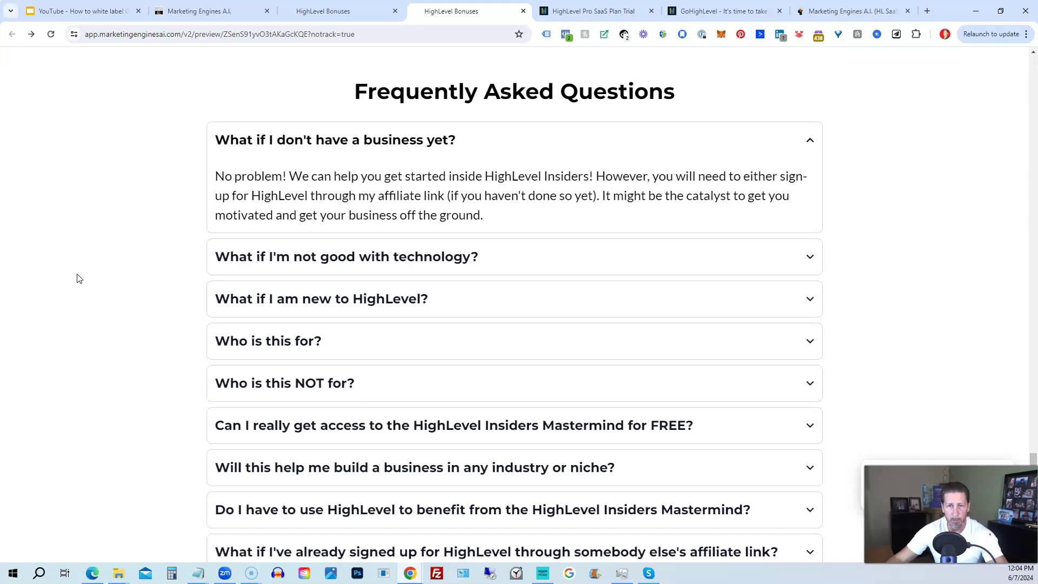
scroll(77, 278, "down", 1)
scroll(77, 279, "down", 4)
scroll(77, 278, "down", 2)
scroll(77, 278, "down", 1)
scroll(76, 278, "down", 3)
scroll(77, 278, "down", 2)
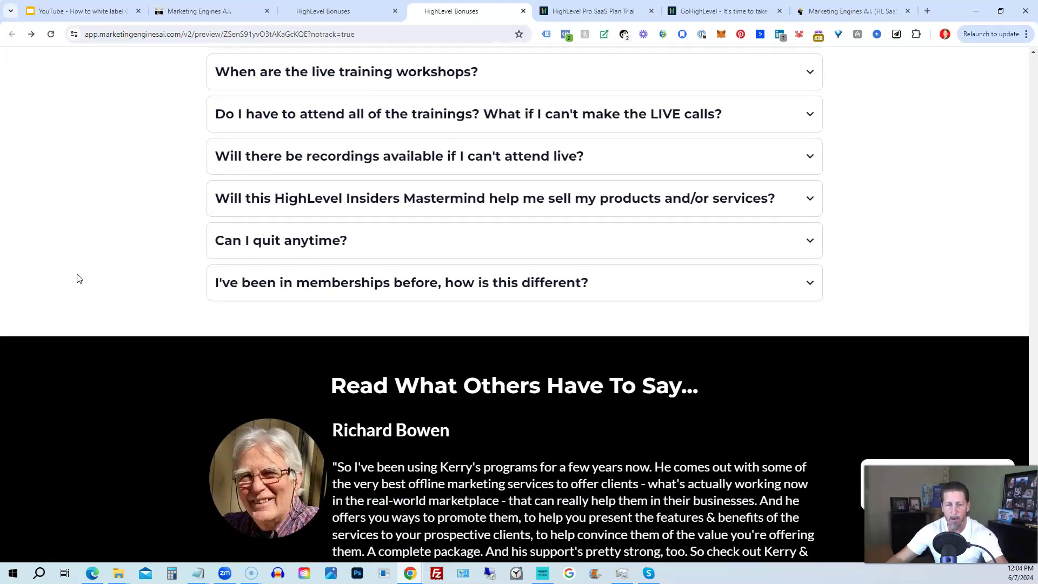
scroll(77, 278, "down", 1)
scroll(77, 278, "down", 1)
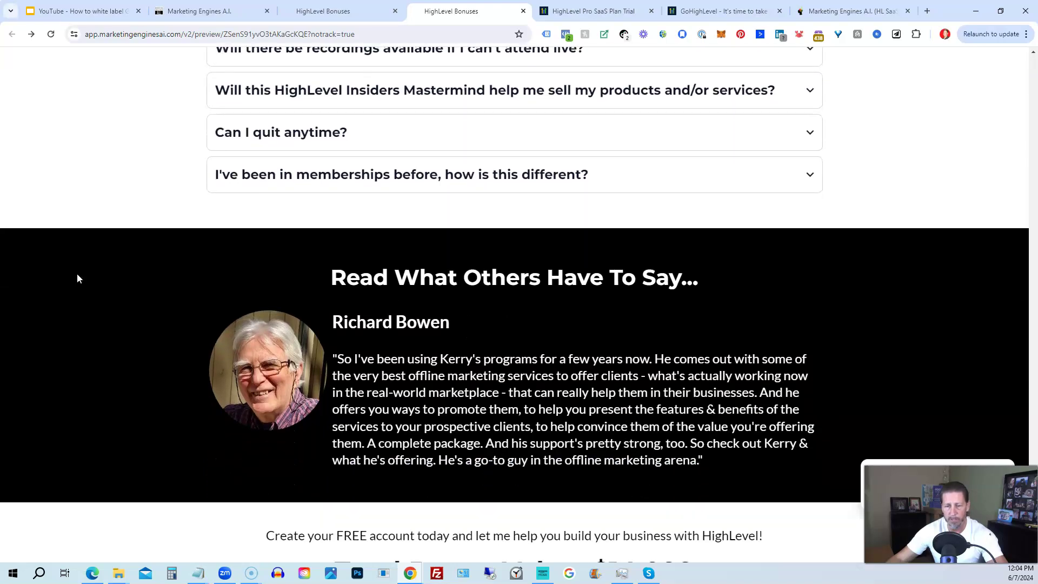
scroll(78, 278, "down", 2)
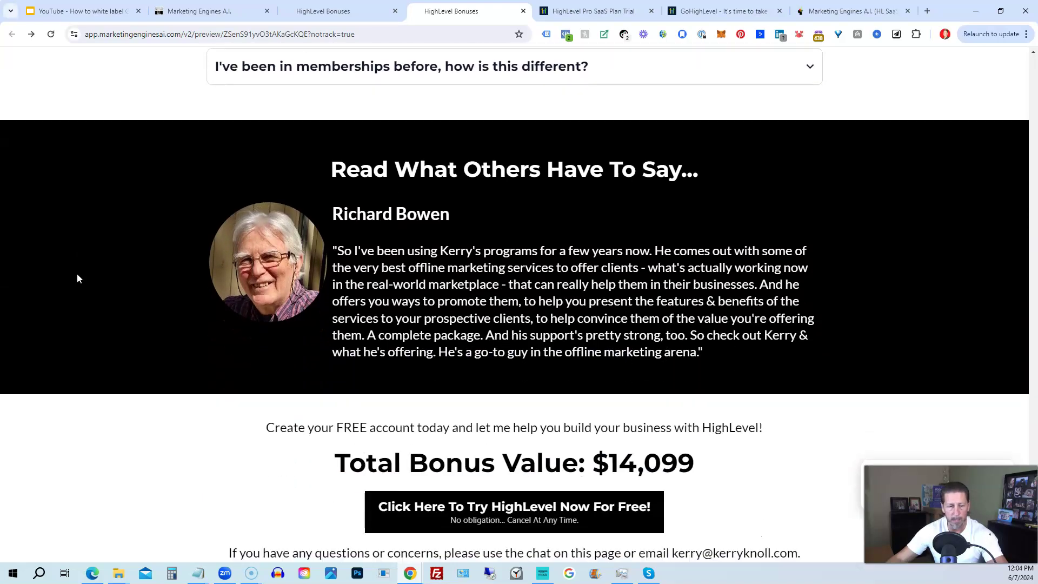
scroll(77, 279, "down", 5)
scroll(77, 278, "down", 1)
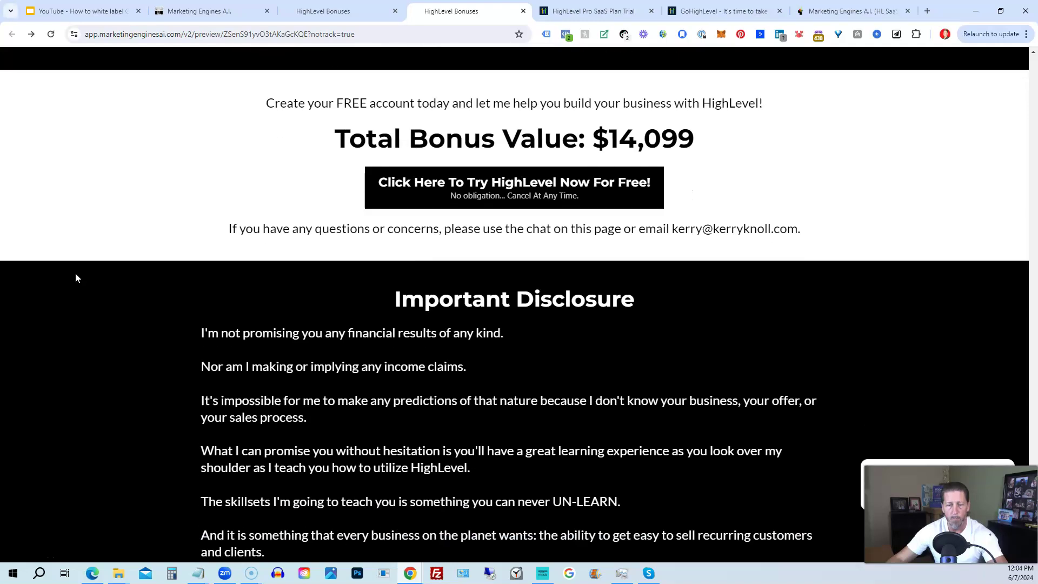
scroll(77, 278, "down", 1)
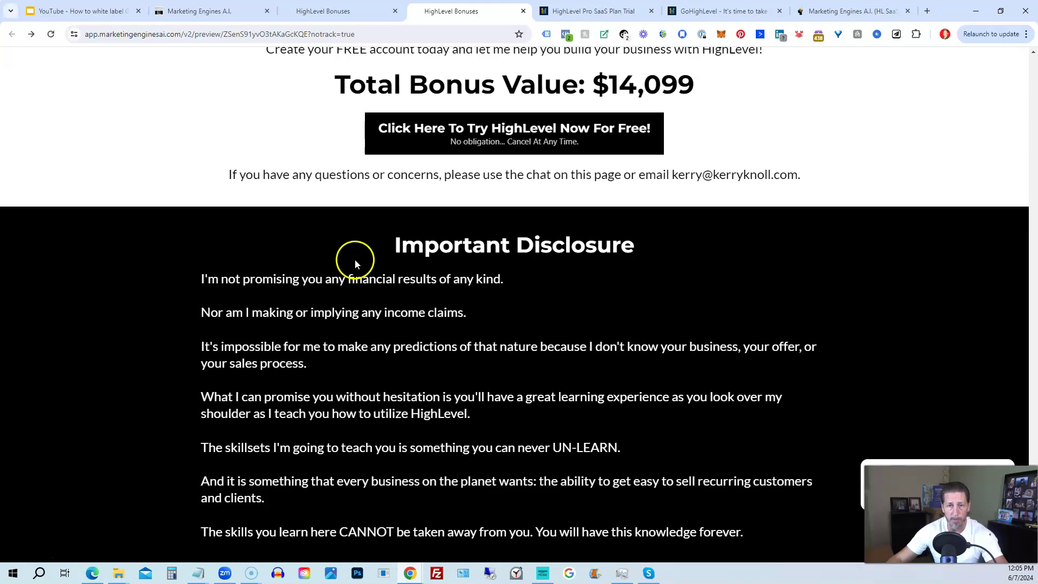
left_click(441, 143)
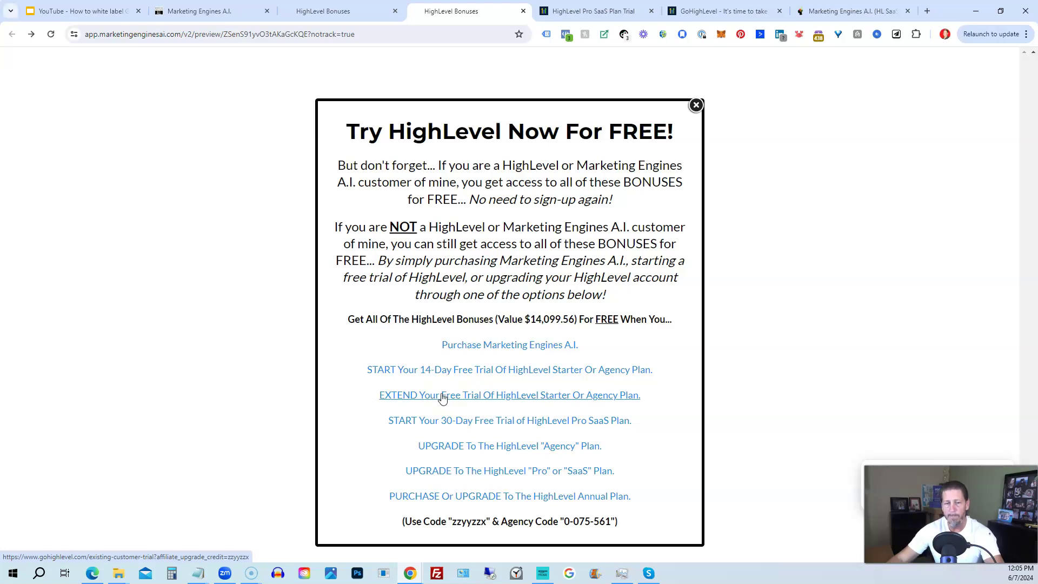
left_click(435, 425)
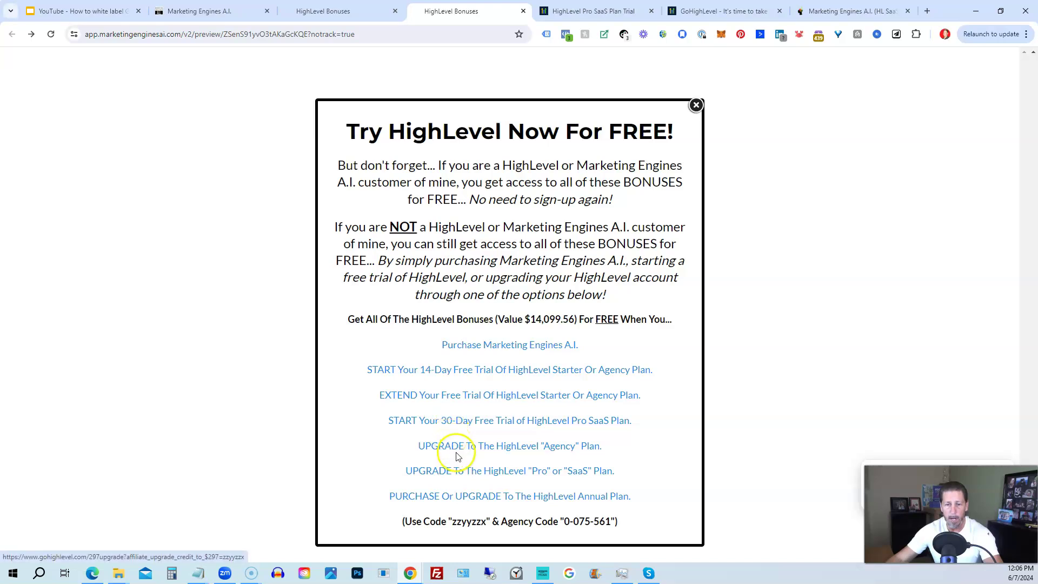
left_click(704, 11)
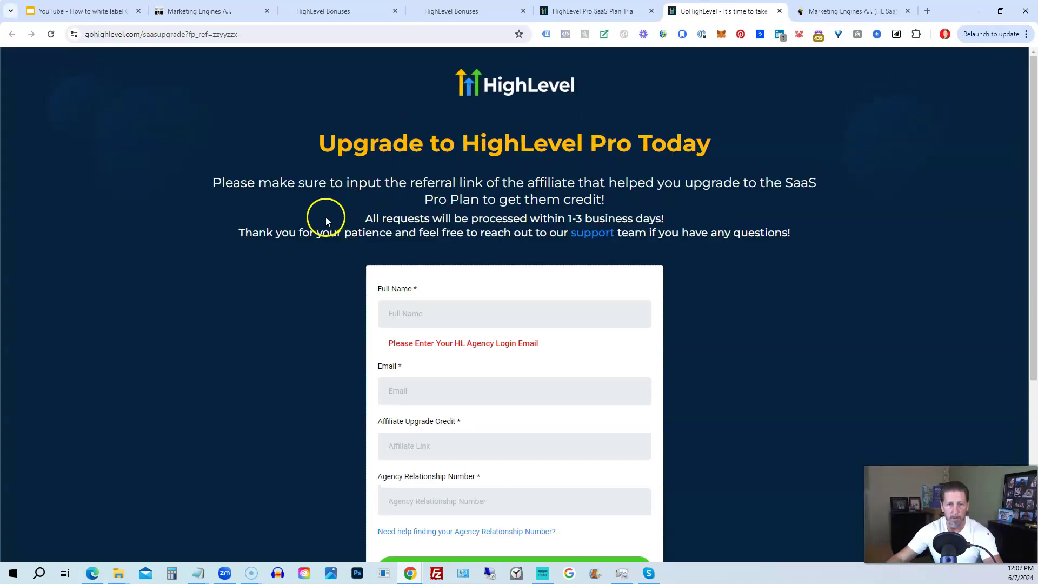
scroll(311, 242, "down", 1)
scroll(303, 258, "down", 1)
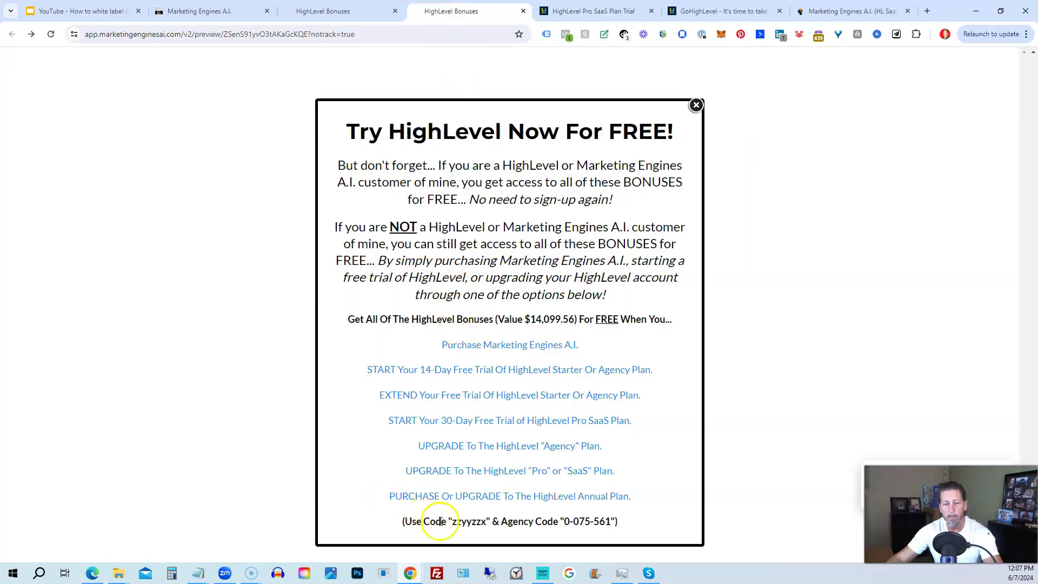
left_click_drag(566, 522, 602, 522)
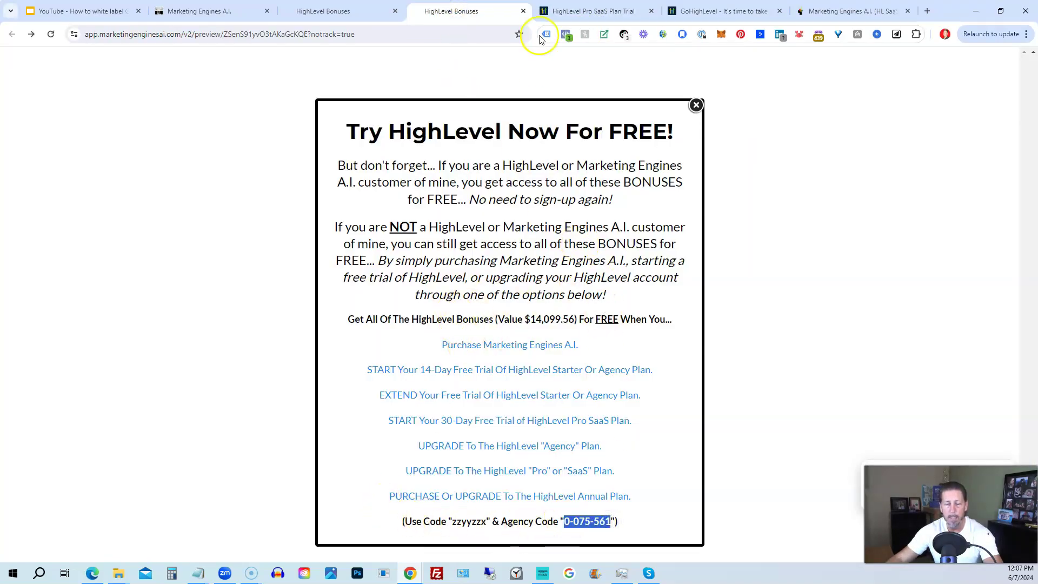
left_click_drag(453, 522, 476, 523)
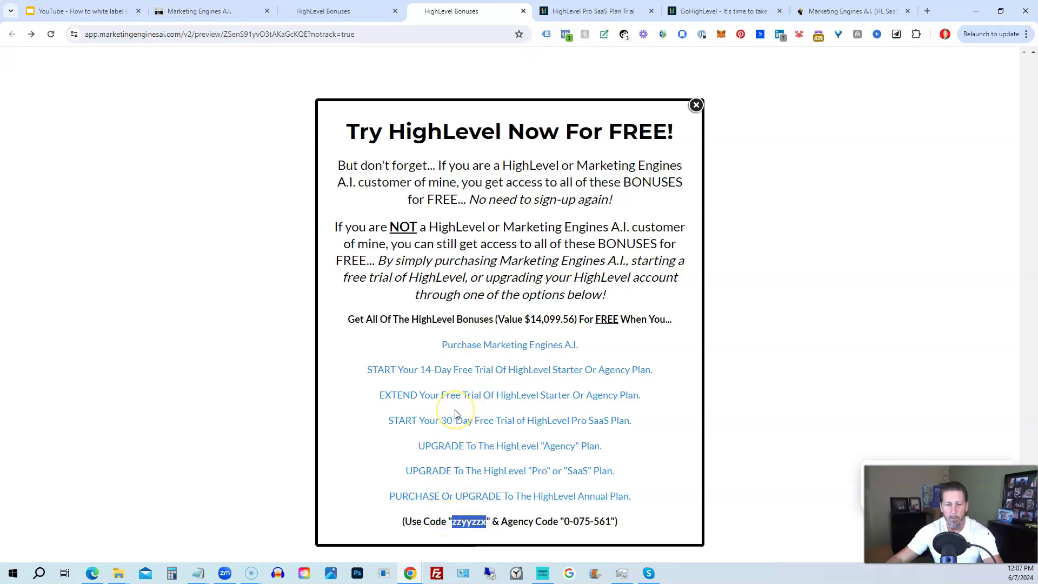
left_click(688, 8)
left_click(482, 10)
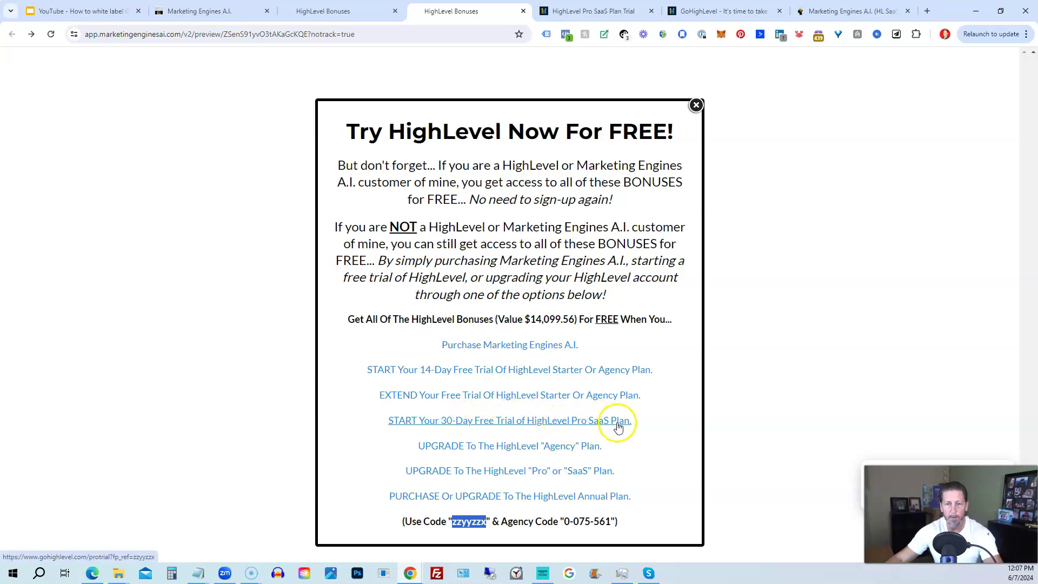
Review the $497/month Pro SaaS Plan Trial page, then return to the HighLevel Bonuses tab
left_click(588, 11)
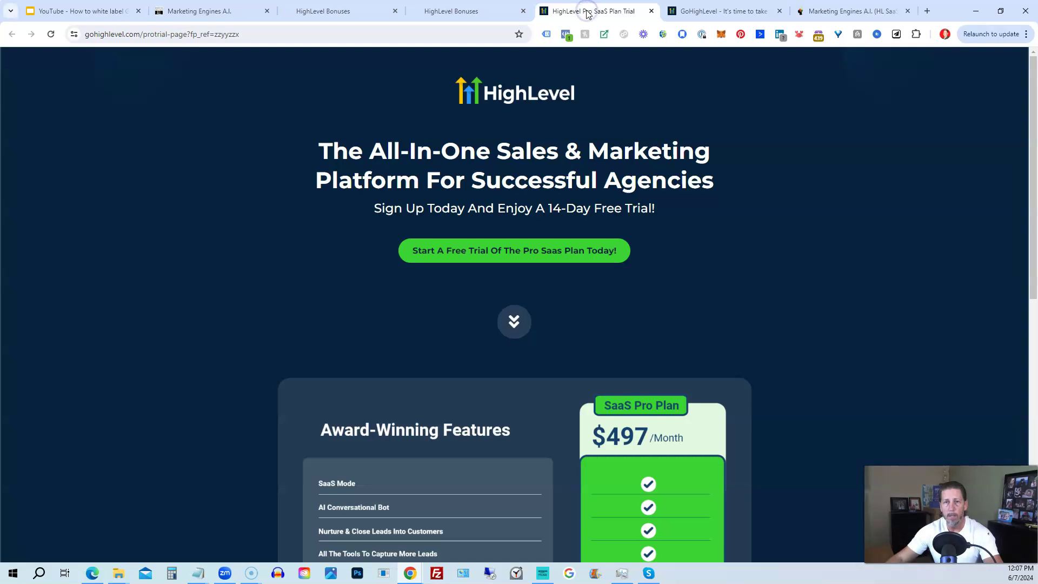
scroll(463, 311, "down", 4)
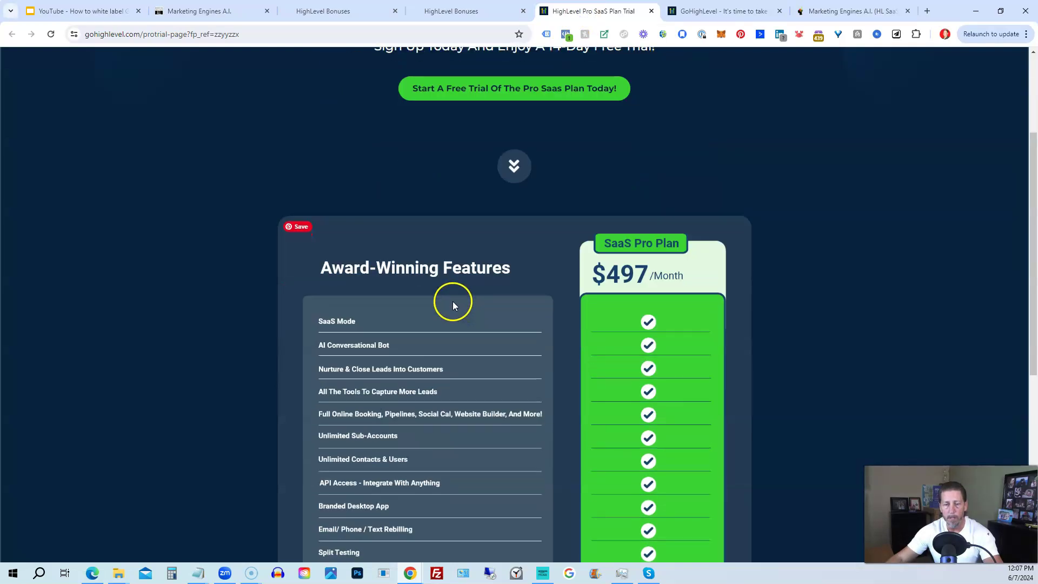
scroll(517, 386, "down", 3)
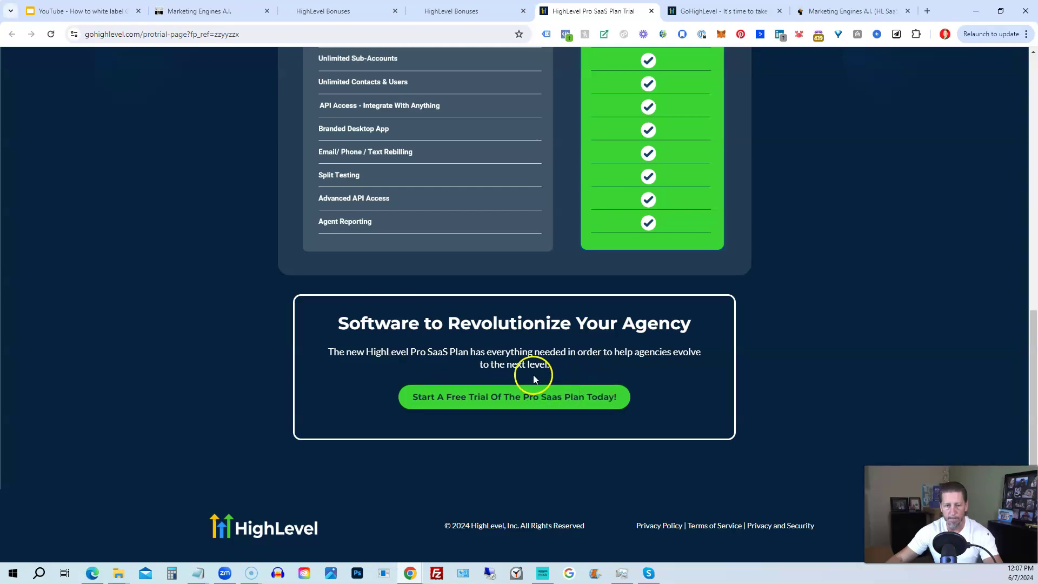
scroll(526, 357, "up", 1)
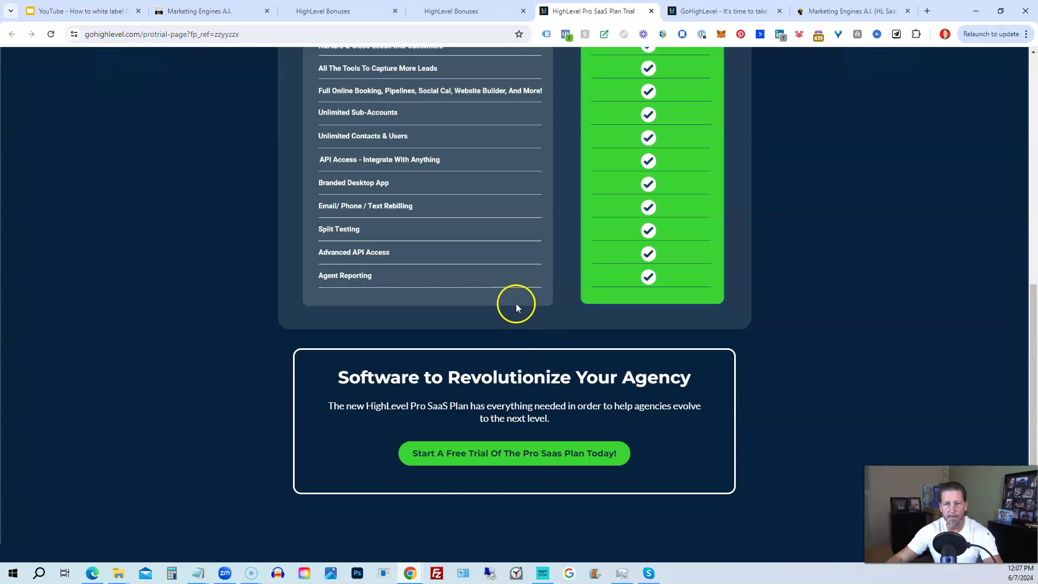
scroll(349, 374, "up", 5)
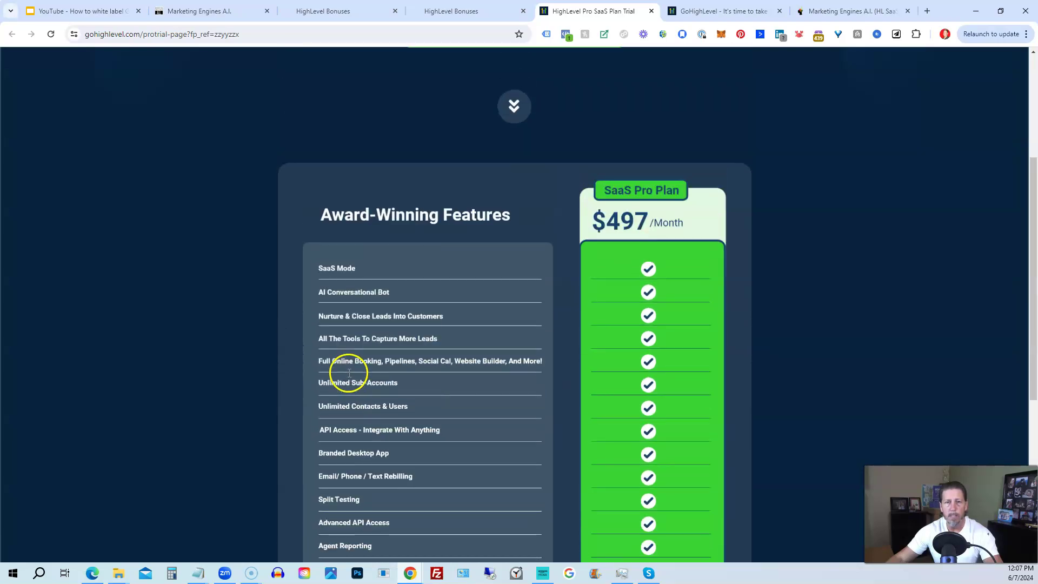
scroll(343, 366, "up", 4)
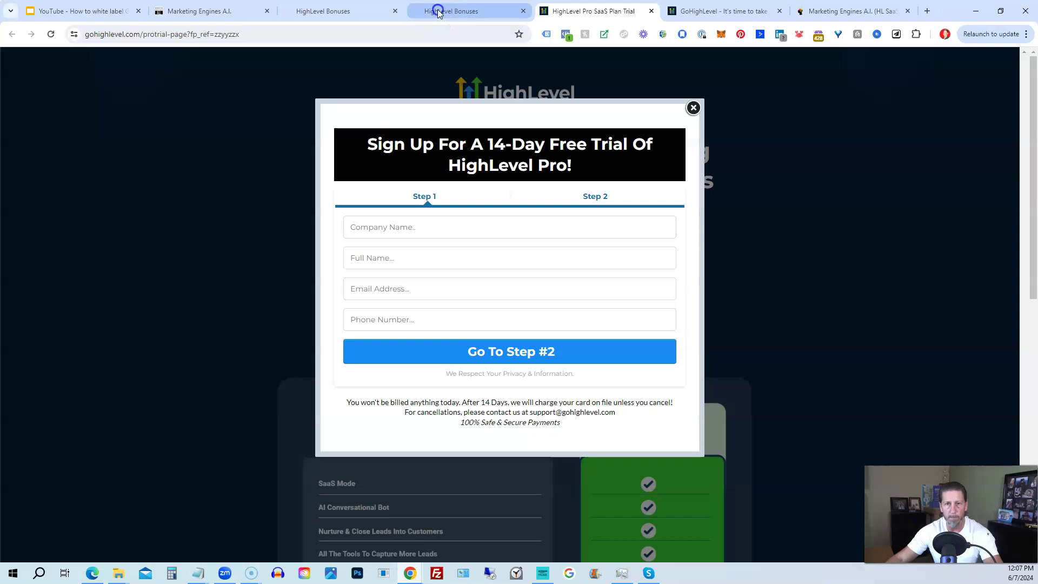
left_click(438, 11)
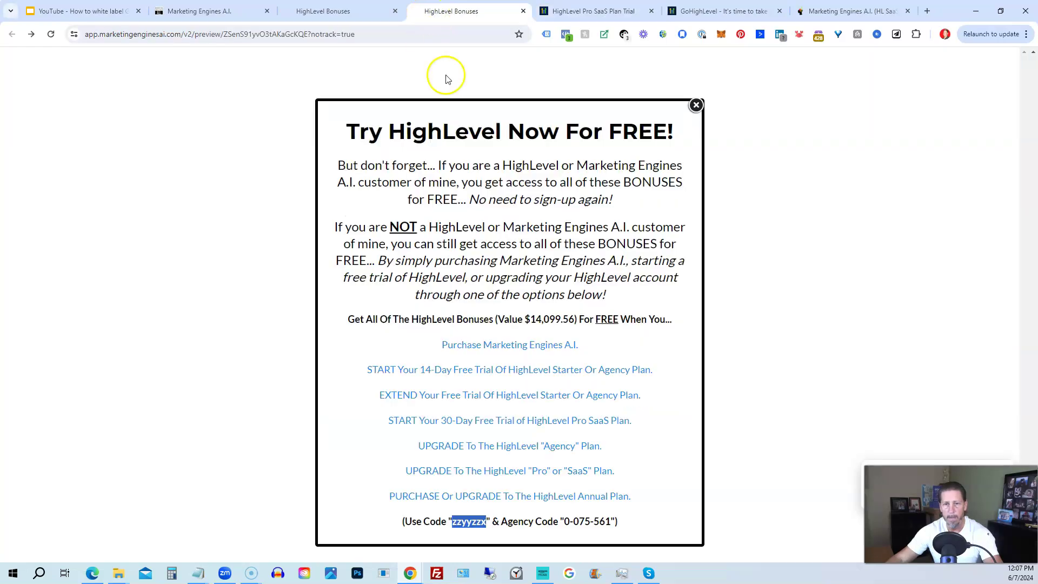